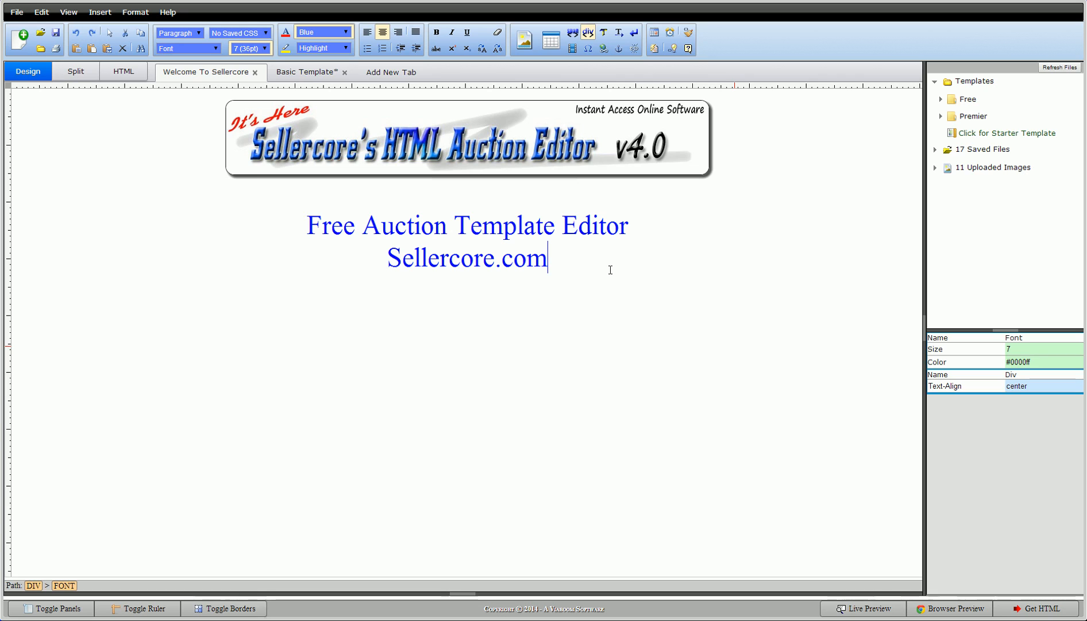
# - In the Basic Template document, start a new div around the text "My Item Title" and open its CSS style effects
pyautogui.click(305, 72)
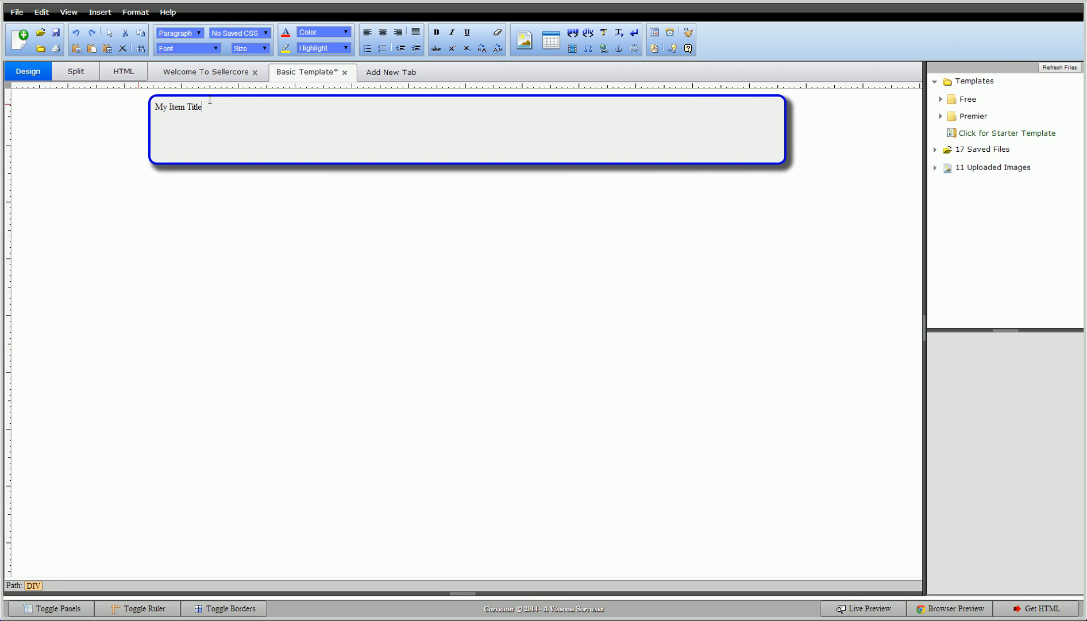
pyautogui.moveTo(204, 107); pyautogui.dragTo(157, 108)
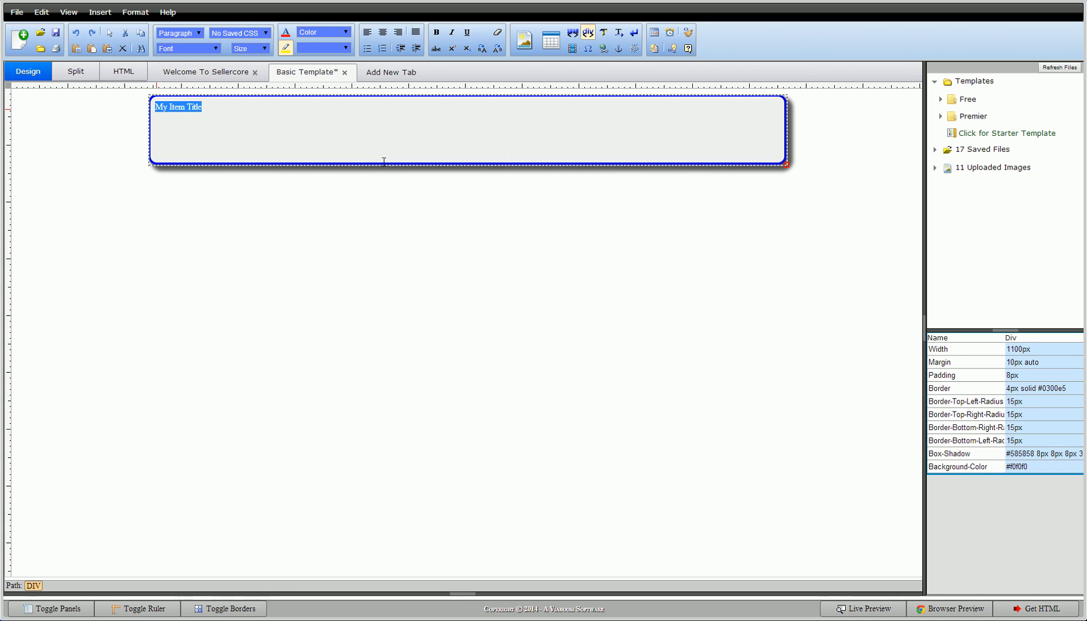
pyautogui.click(588, 34)
pyautogui.click(588, 34)
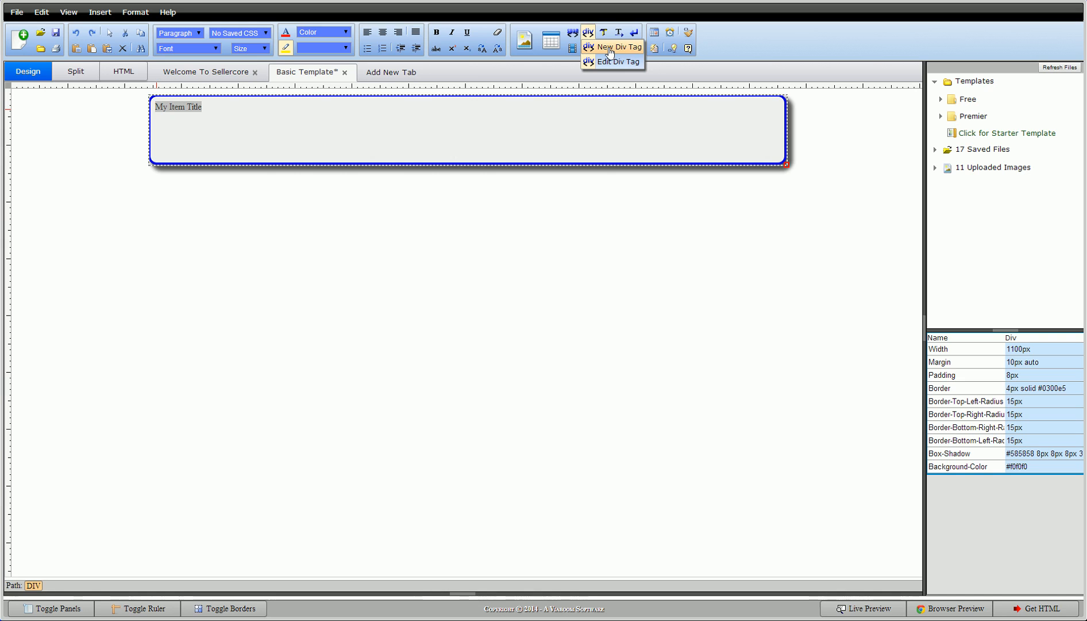
pyautogui.click(610, 48)
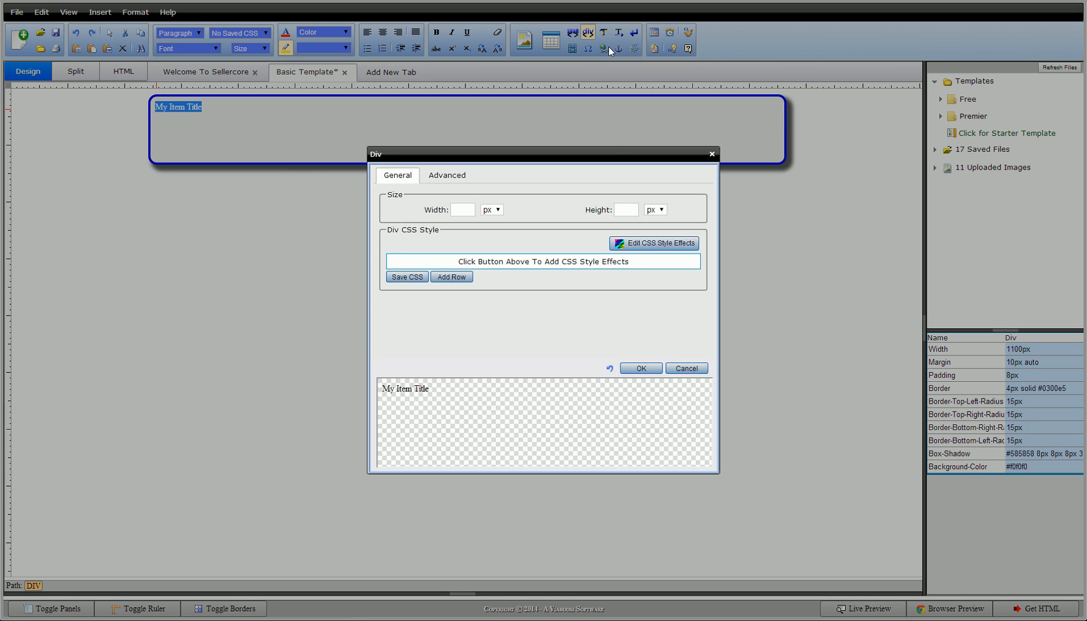
pyautogui.click(643, 244)
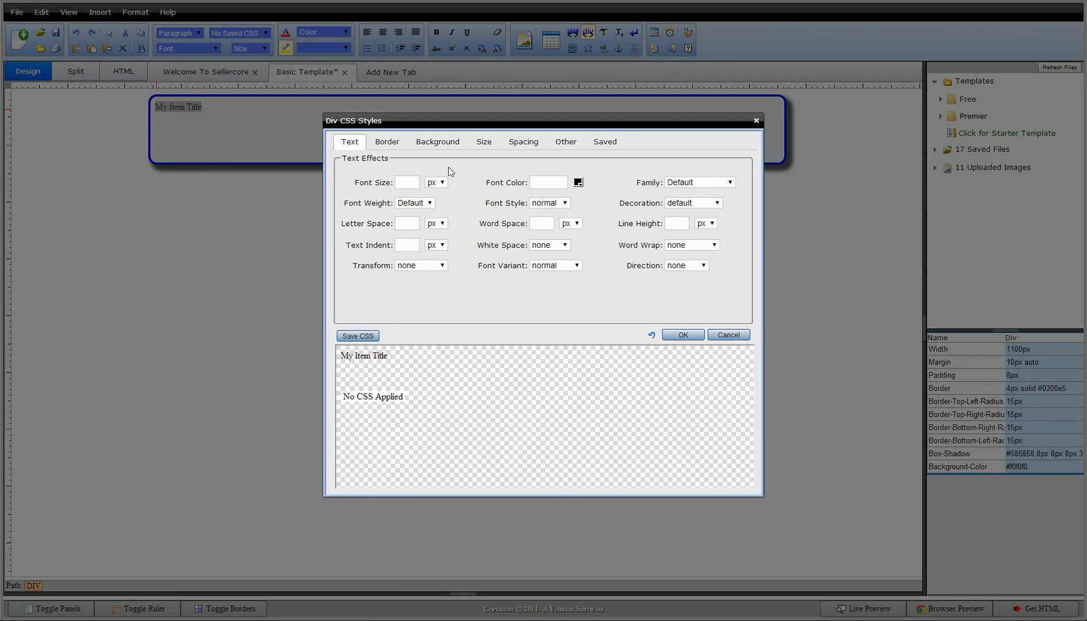
# - Give the new div a solid border on all sides with width 1 and black colour #000000
pyautogui.click(388, 144)
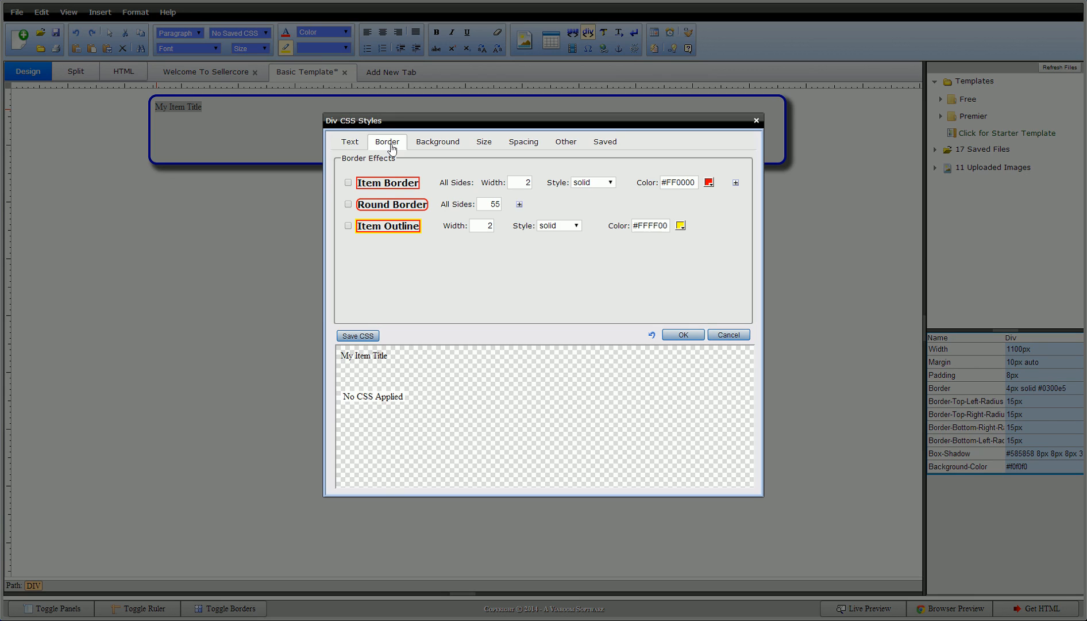
pyautogui.click(388, 182)
pyautogui.click(523, 182)
pyautogui.write('1')
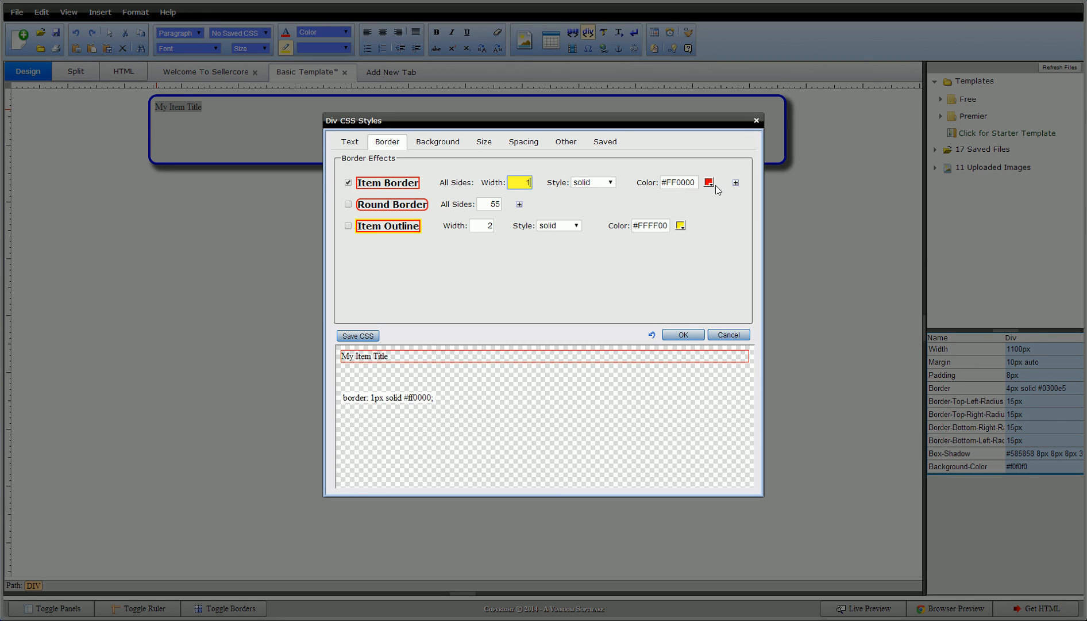
pyautogui.click(709, 183)
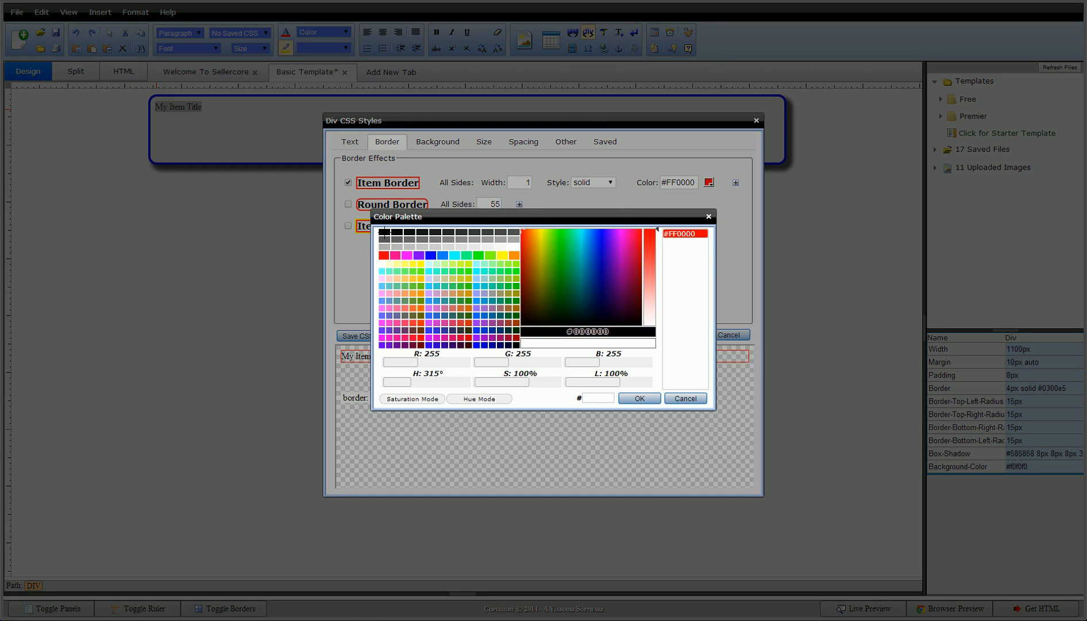
pyautogui.click(385, 233)
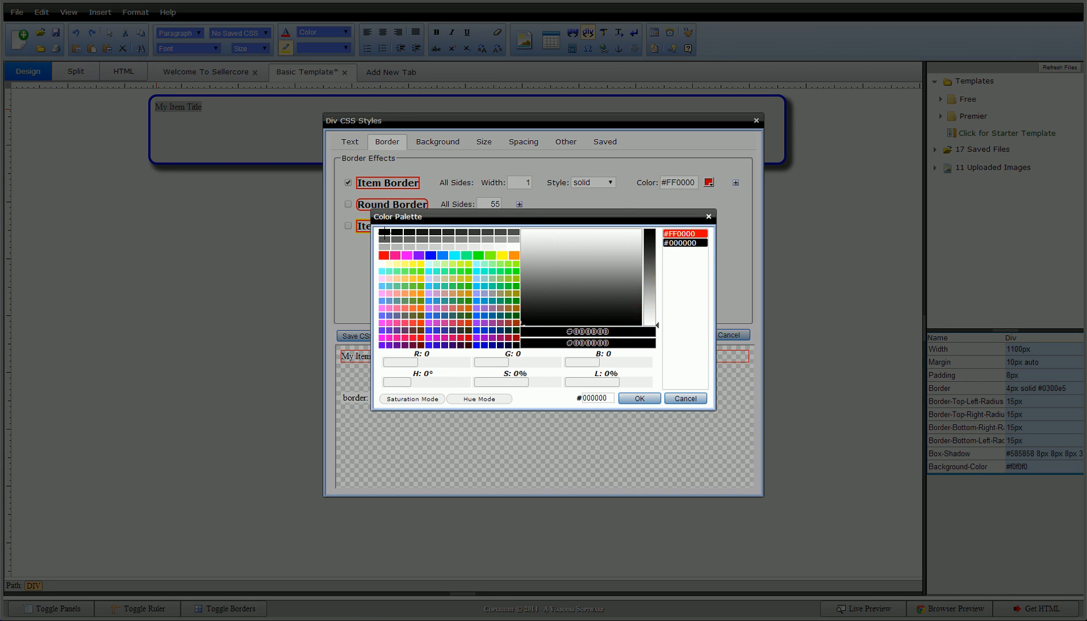
pyautogui.click(633, 399)
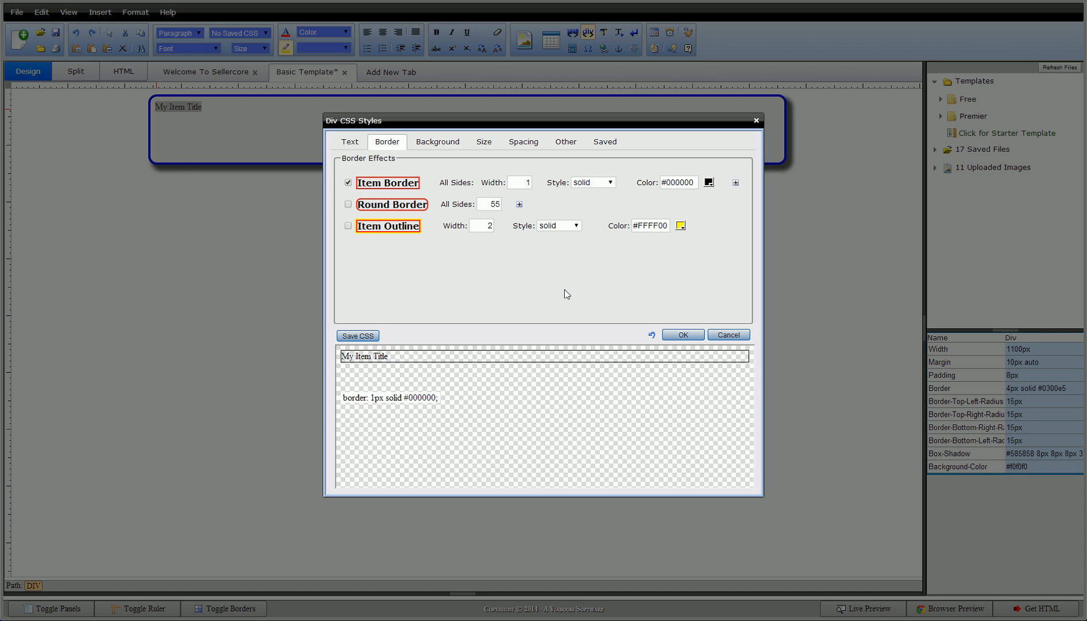
# - Set the div's padding to 5 on all sides and its text alignment to center
pyautogui.click(483, 148)
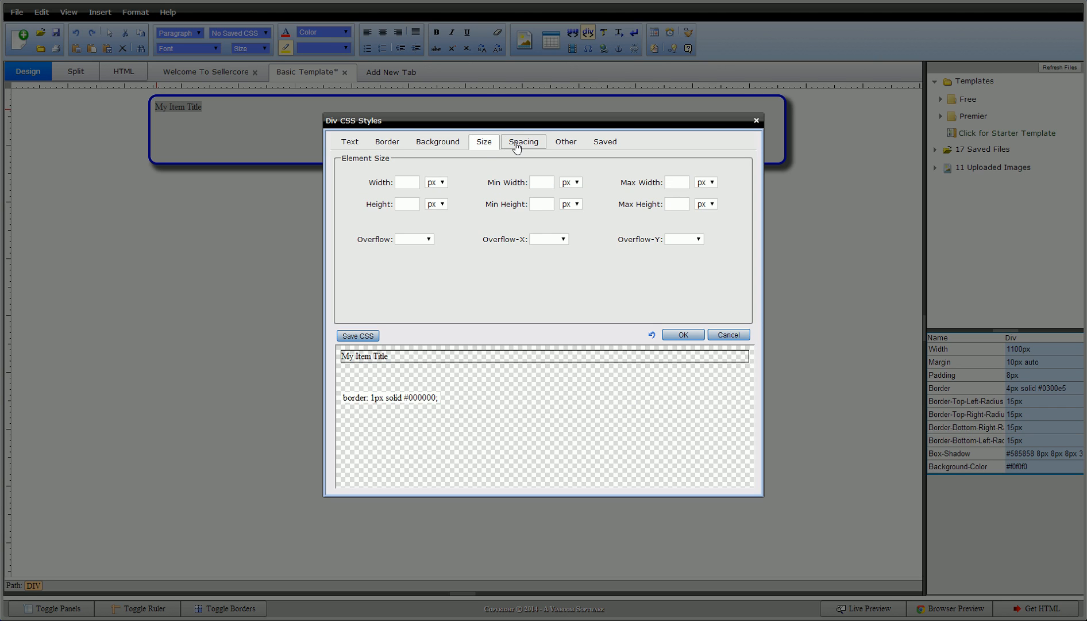
pyautogui.click(516, 147)
pyautogui.click(456, 205)
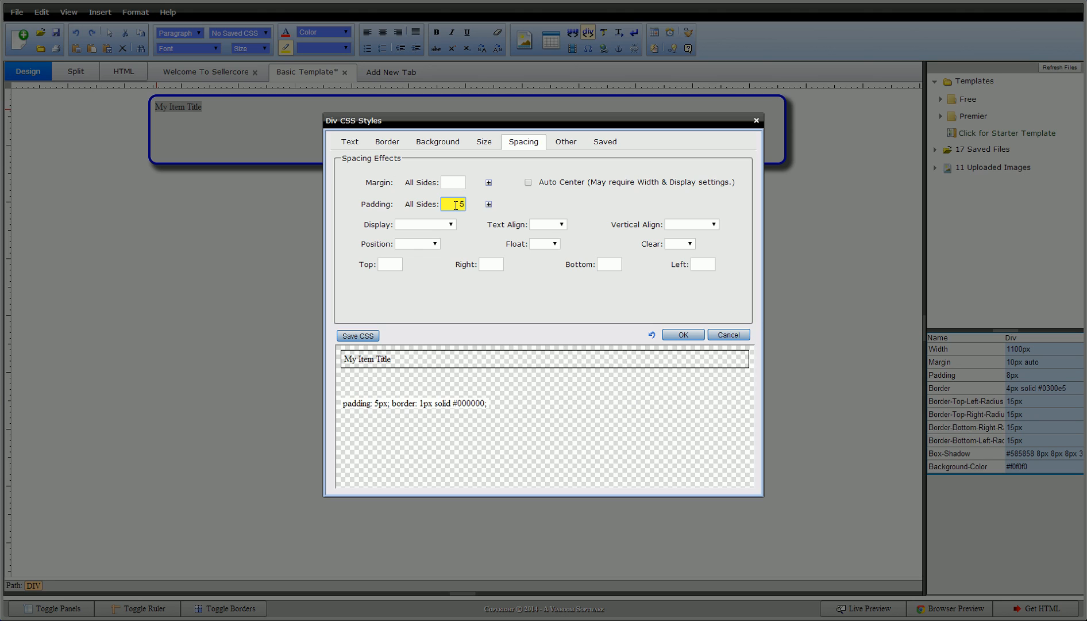
pyautogui.click(558, 225)
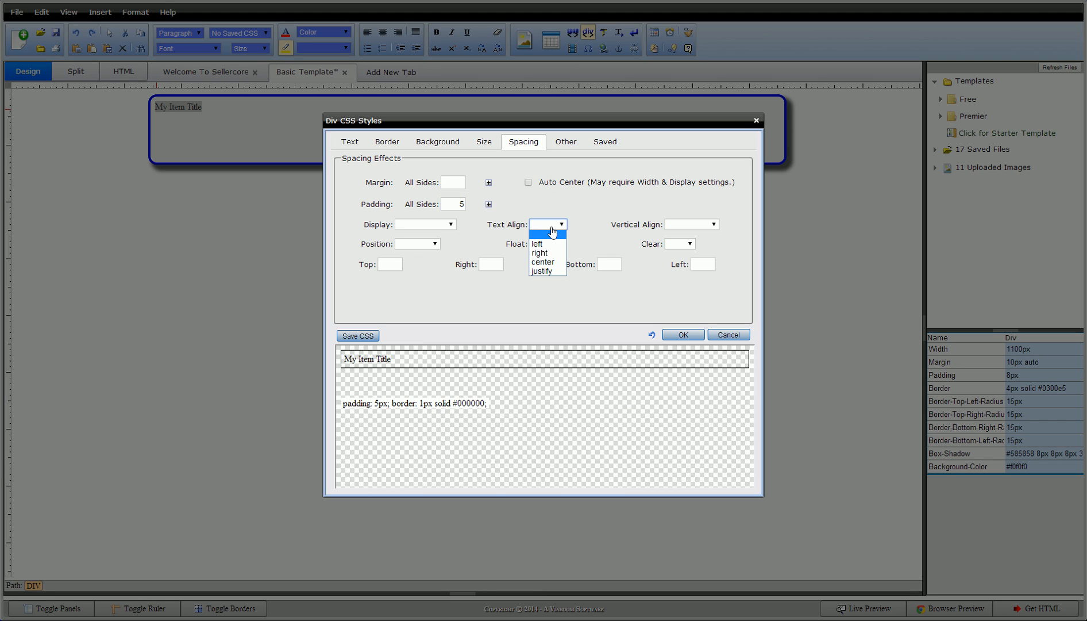
pyautogui.click(543, 262)
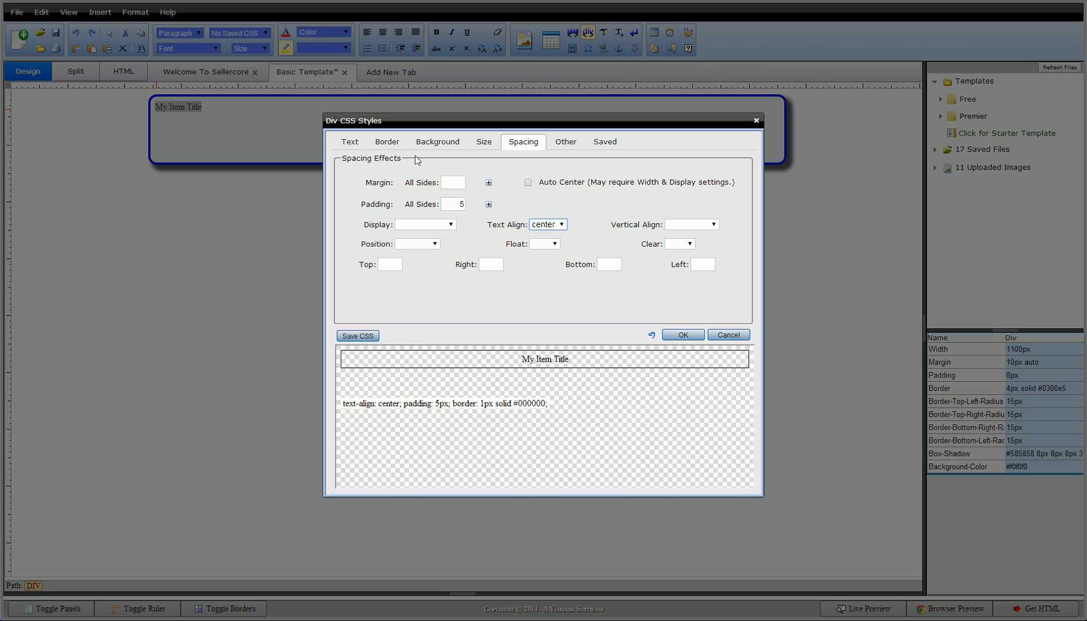
# - Set the title text's font size to 22 px and its font weight to bold
pyautogui.click(348, 147)
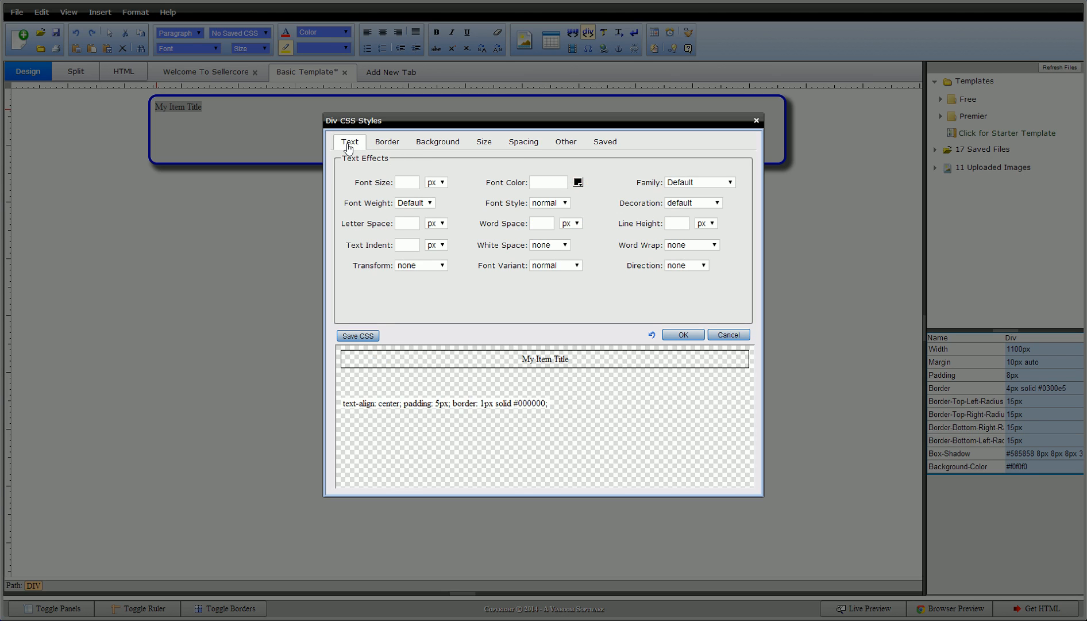
pyautogui.click(409, 182)
pyautogui.write('22')
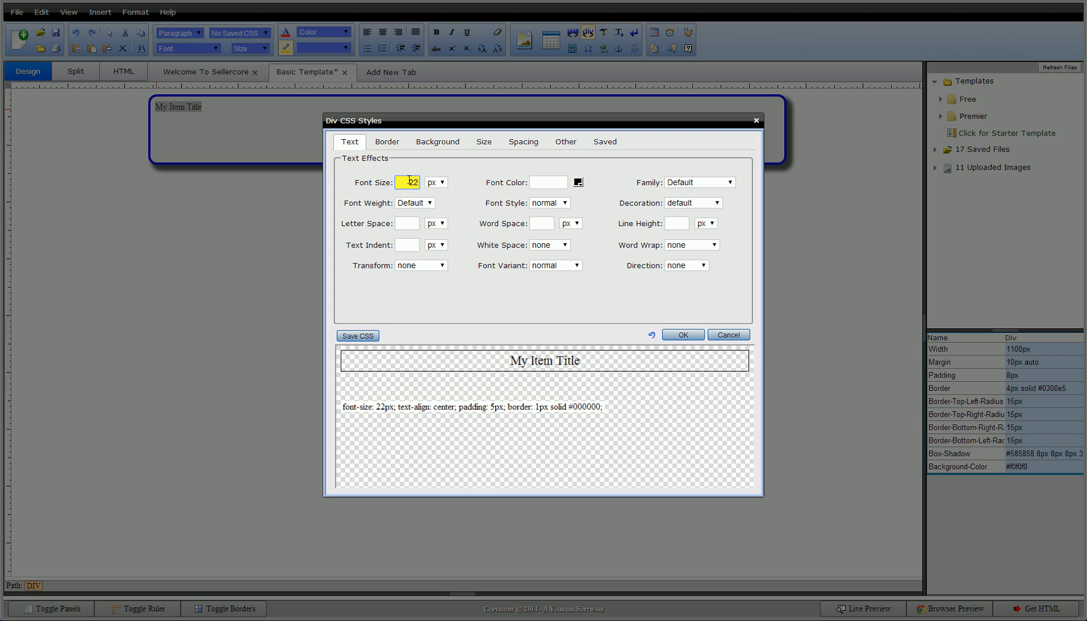
pyautogui.click(415, 203)
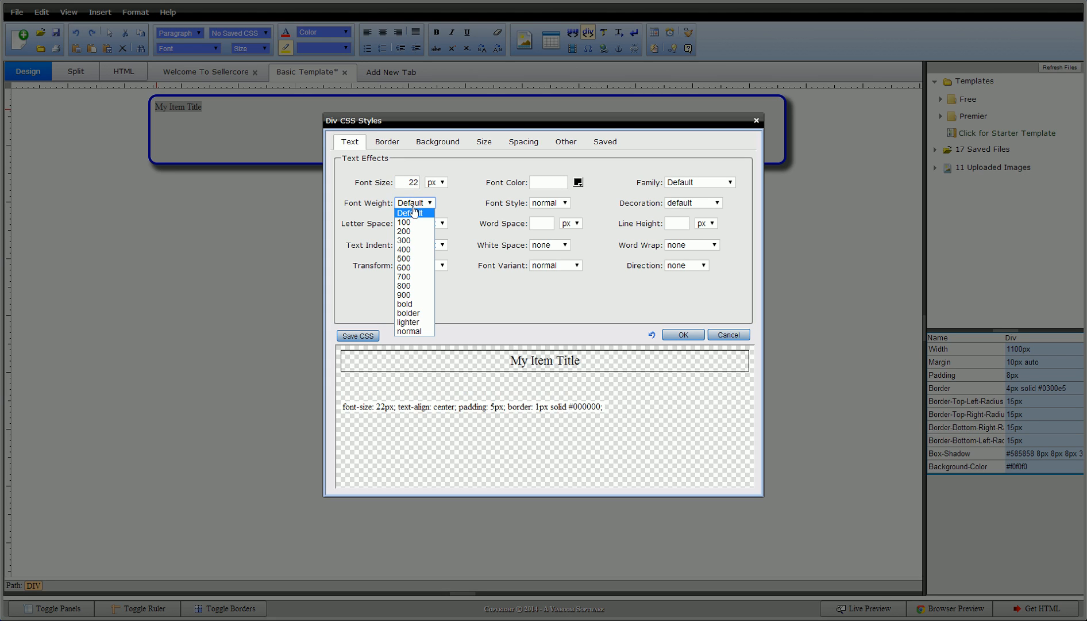
pyautogui.click(418, 305)
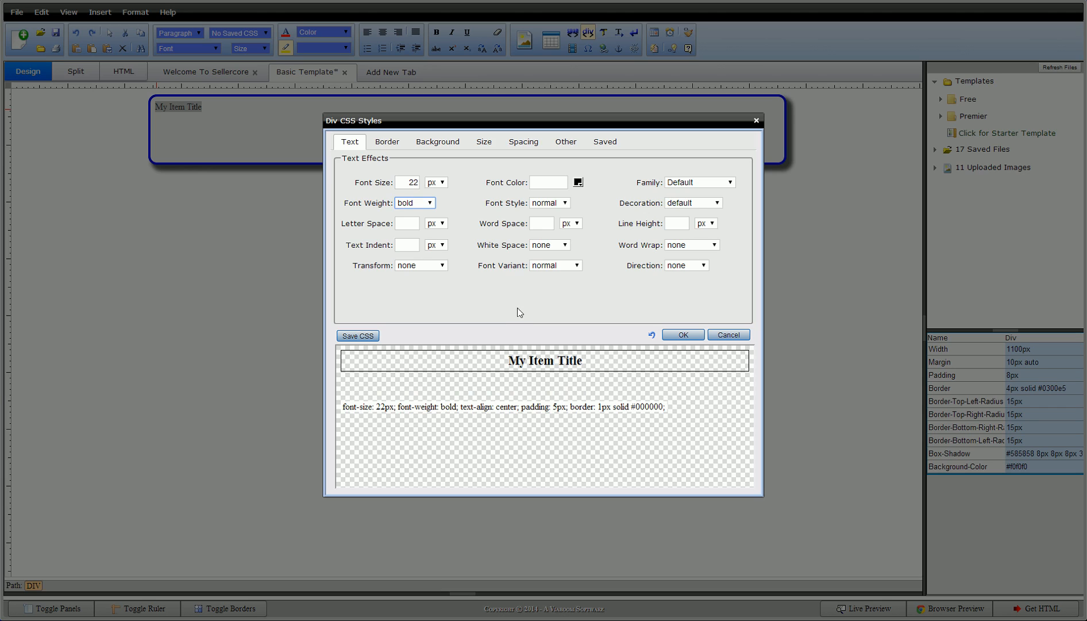
# - Set the title's letter spacing to 2 px, word spacing to 5 px and font family to Arial Black
pyautogui.click(407, 225)
pyautogui.write('2')
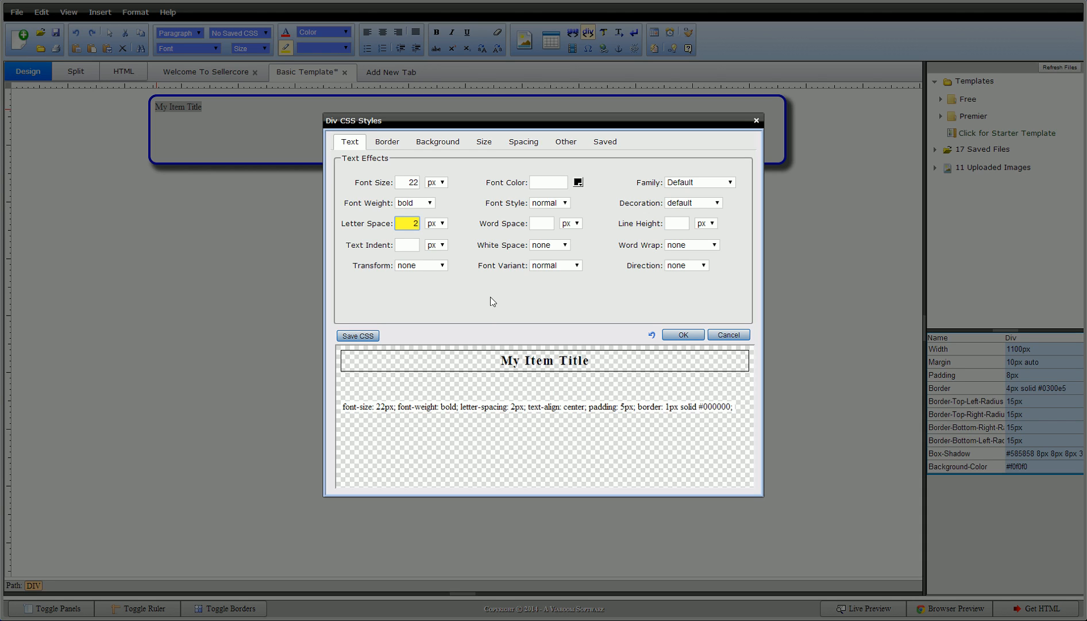
pyautogui.click(546, 223)
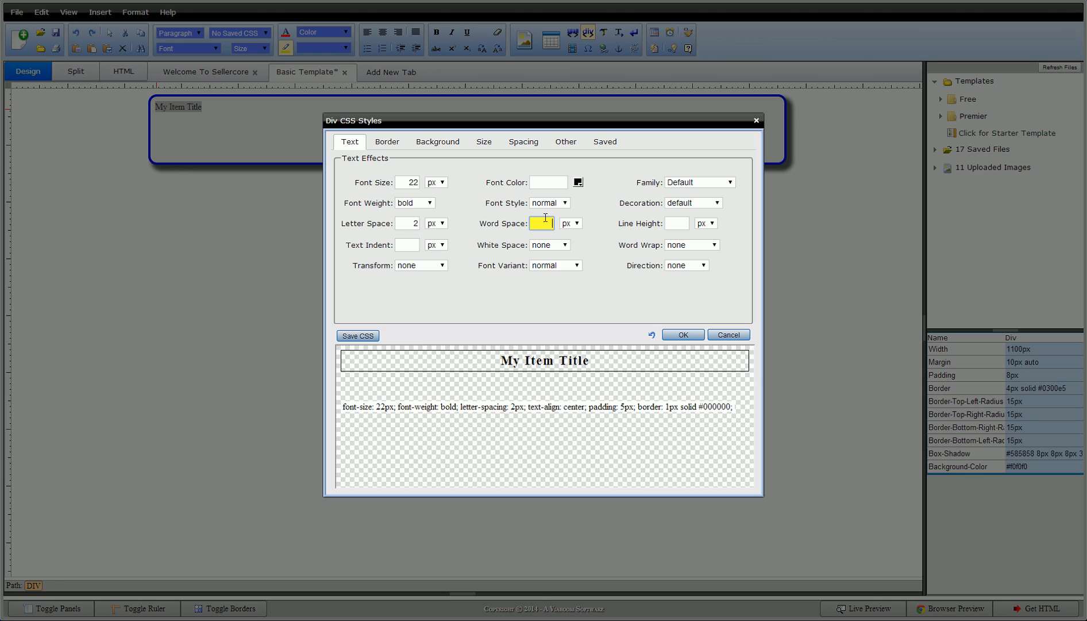
pyautogui.write('5')
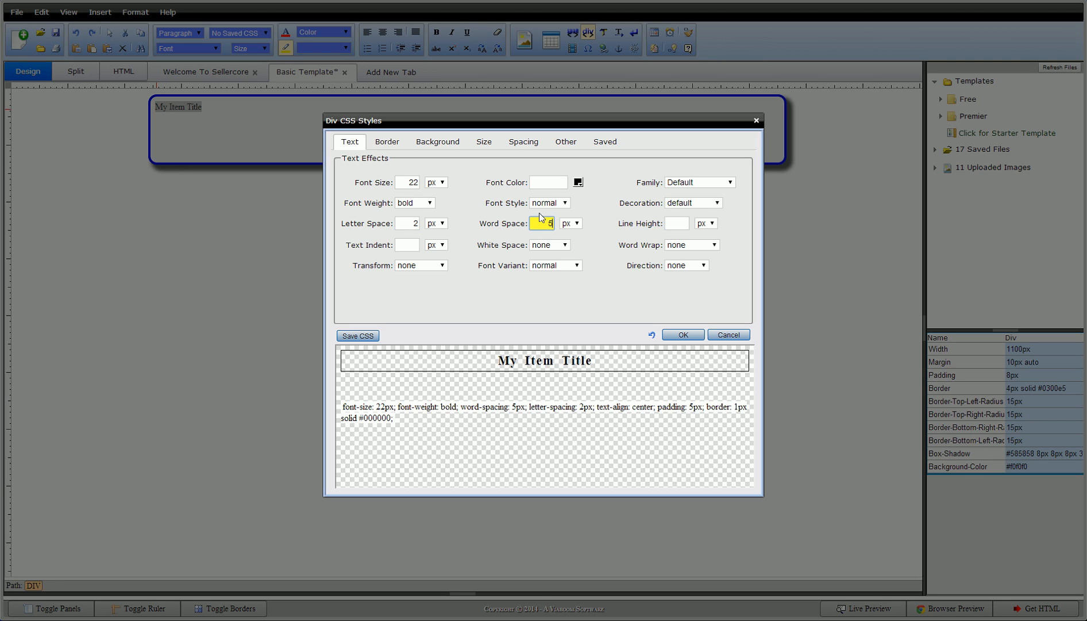
pyautogui.click(687, 183)
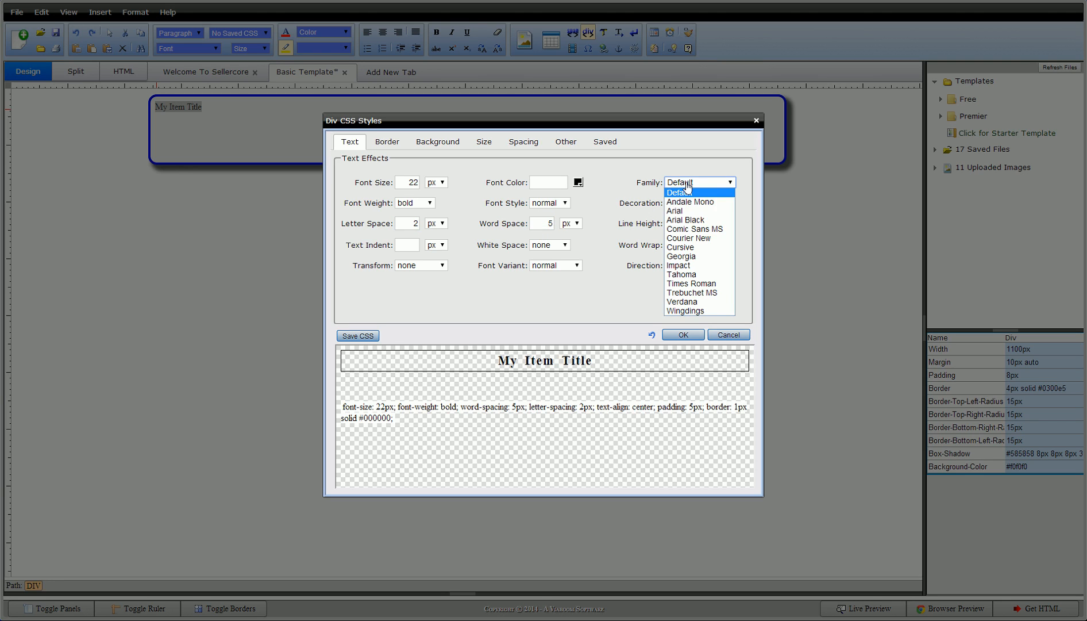
pyautogui.click(692, 220)
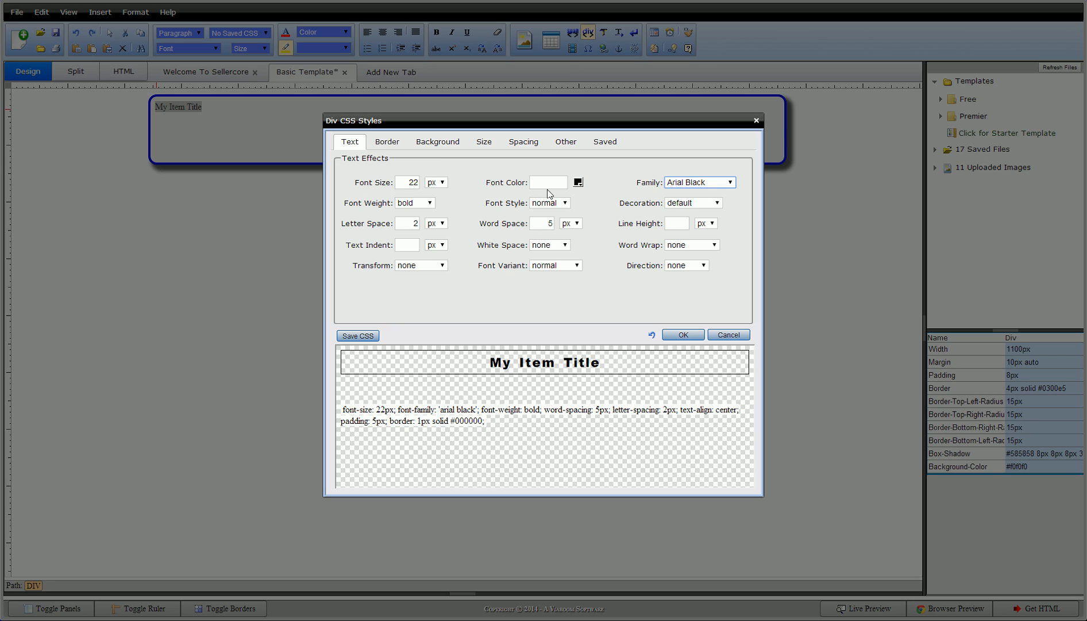
# - Round the div's border with a radius of 8 on all sides
pyautogui.click(387, 141)
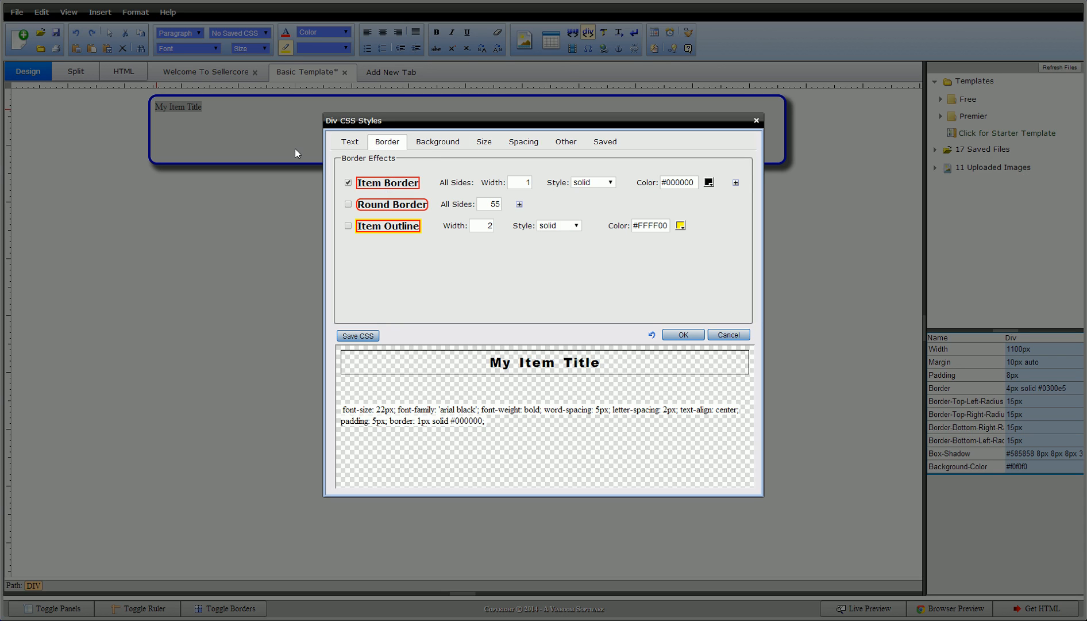
pyautogui.click(380, 211)
pyautogui.click(520, 205)
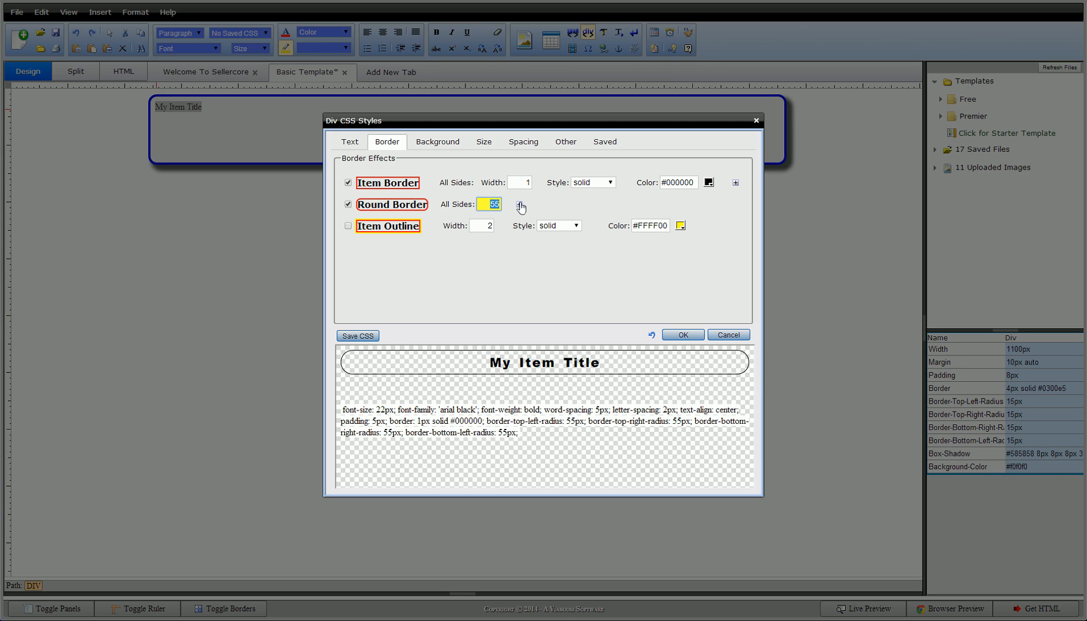
pyautogui.write('8')
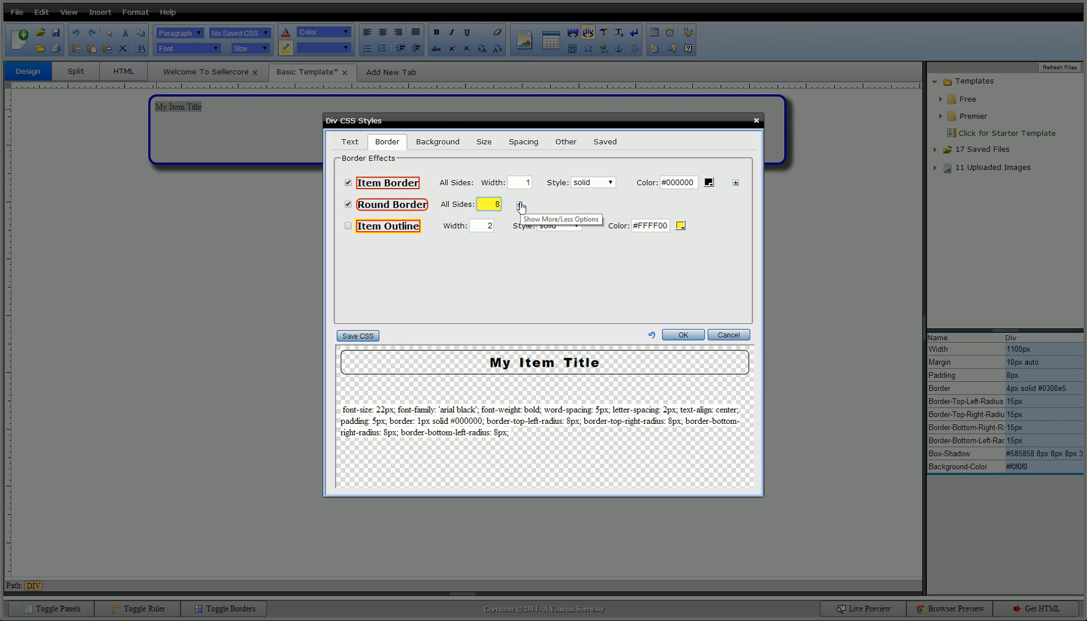
# - Enable a gradient background for the title div
pyautogui.click(437, 141)
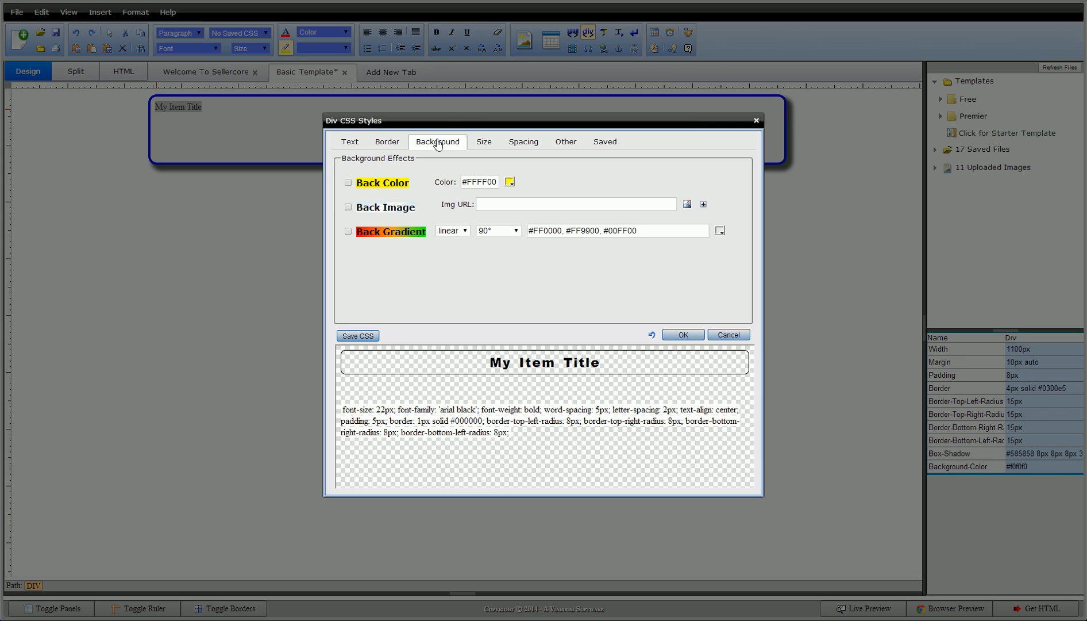
pyautogui.click(374, 233)
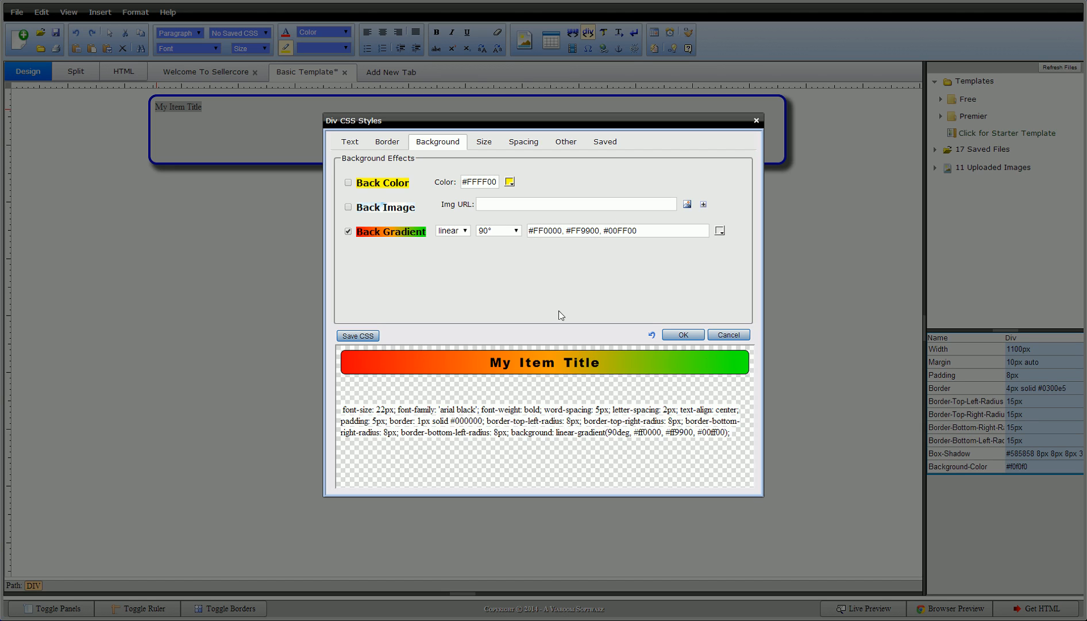
# - Try the radial type for the background gradient and set it back to linear
pyautogui.click(454, 231)
pyautogui.click(452, 251)
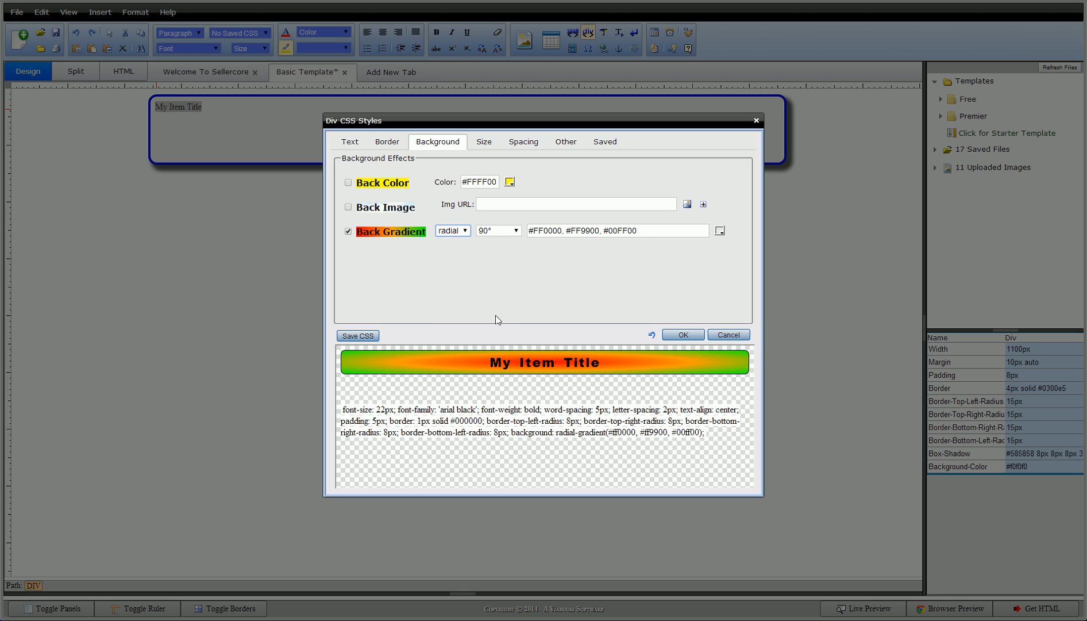
pyautogui.click(453, 231)
pyautogui.click(451, 241)
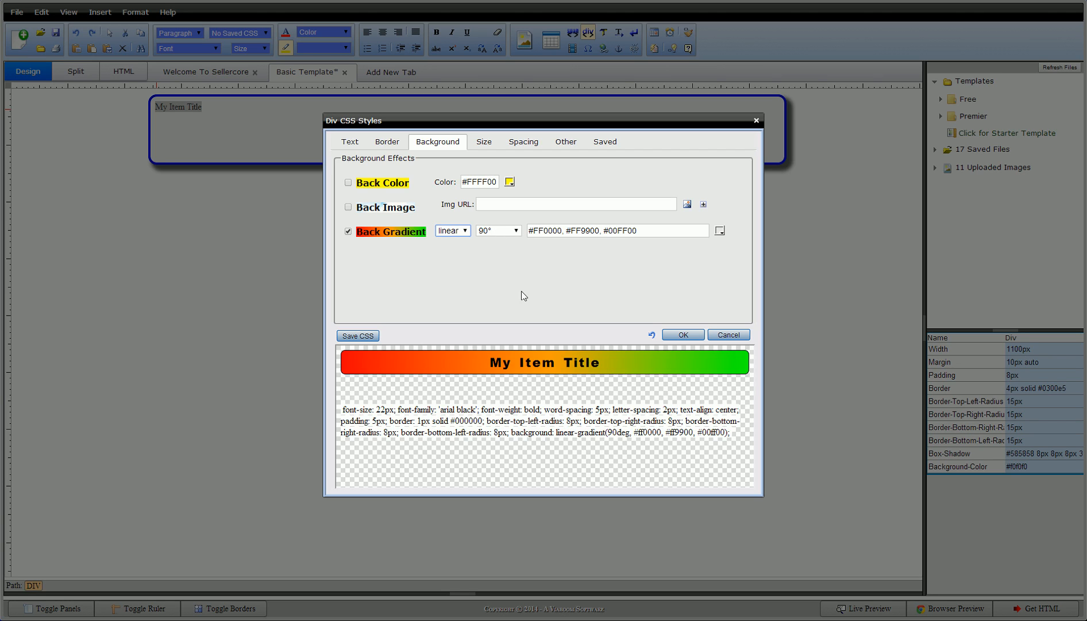
# - Set the background gradient's angle to 180° and clear its default colors
pyautogui.click(488, 231)
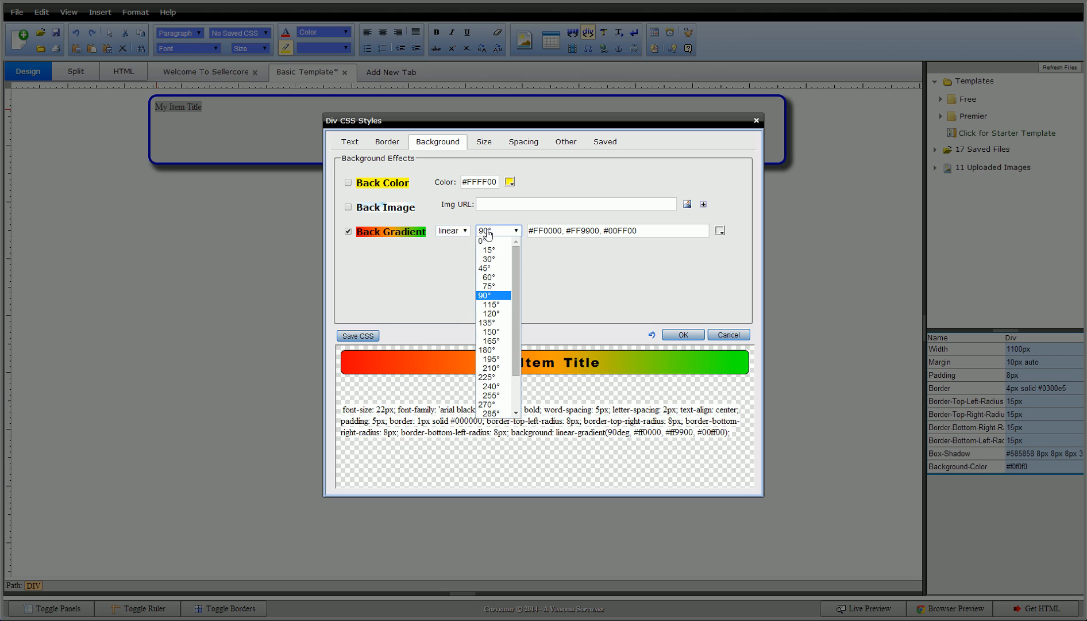
pyautogui.click(493, 350)
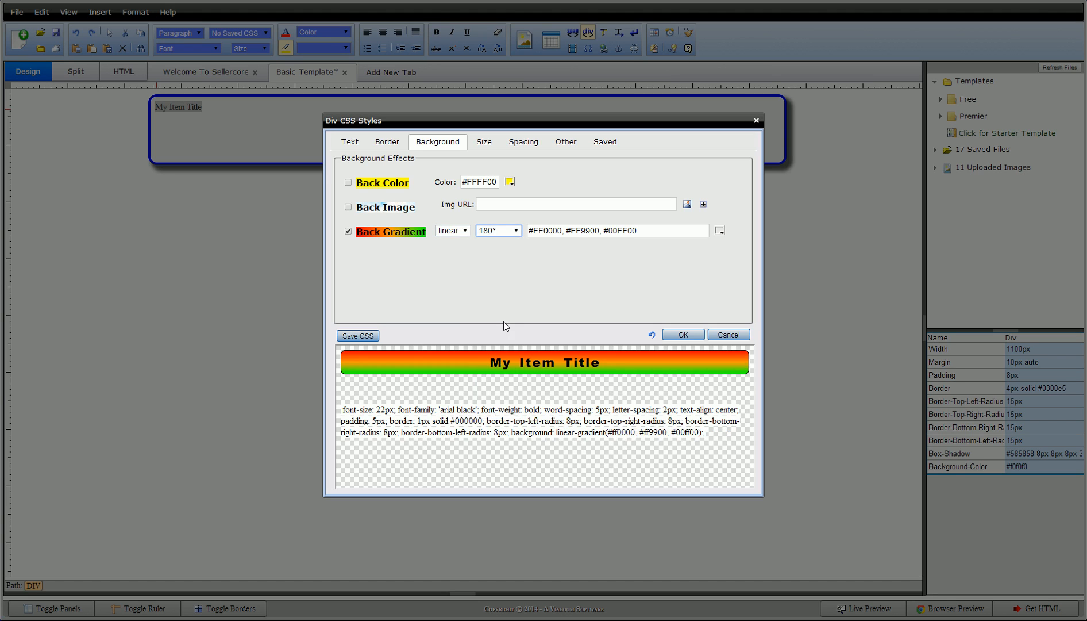
pyautogui.click(661, 231)
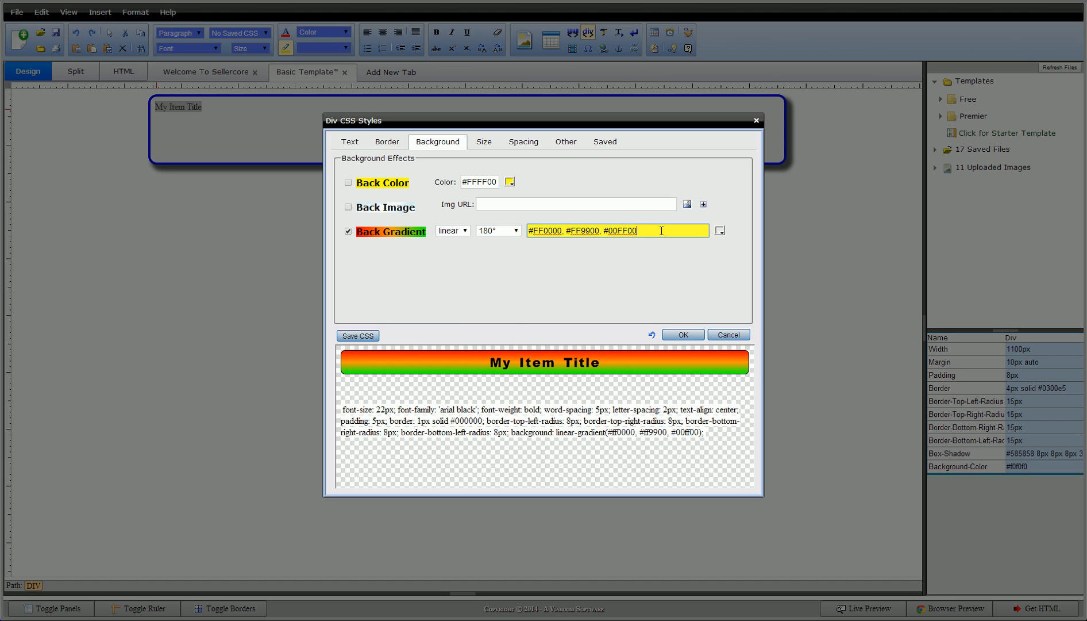
pyautogui.press('BackSpace')
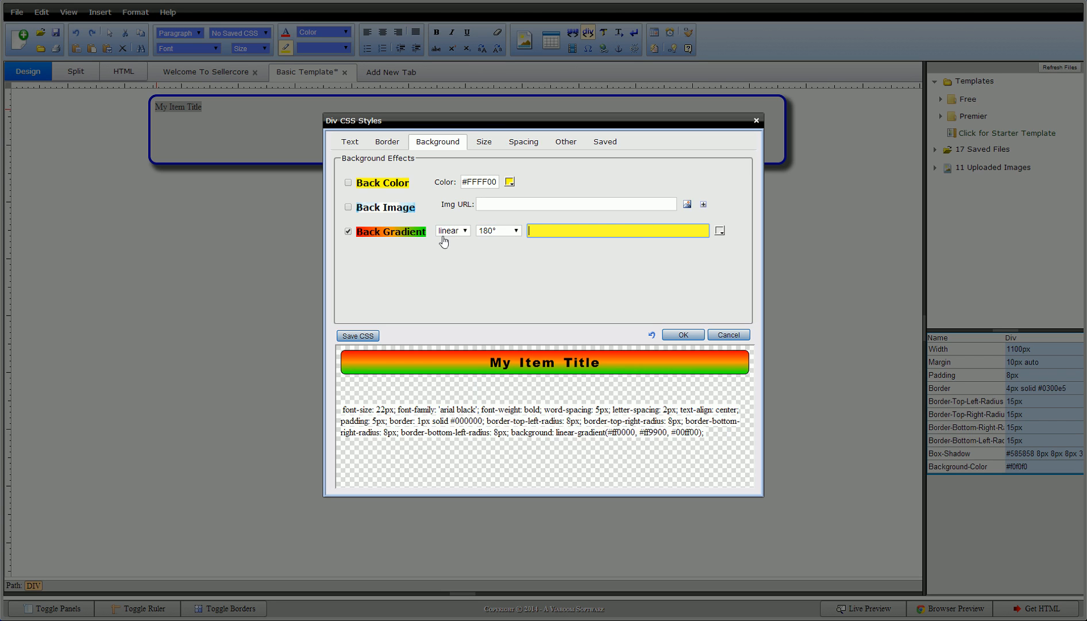
# - Build the gradient from the light blue #0096ED and the darker blue #0033DB
pyautogui.click(720, 231)
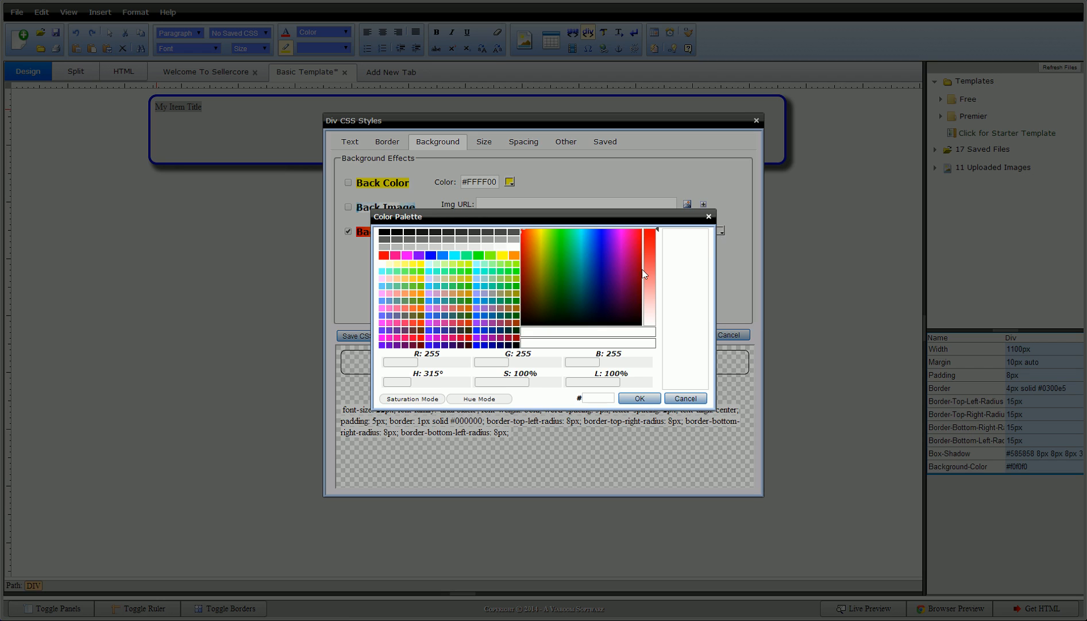
pyautogui.click(582, 237)
pyautogui.moveTo(582, 240); pyautogui.dragTo(588, 235)
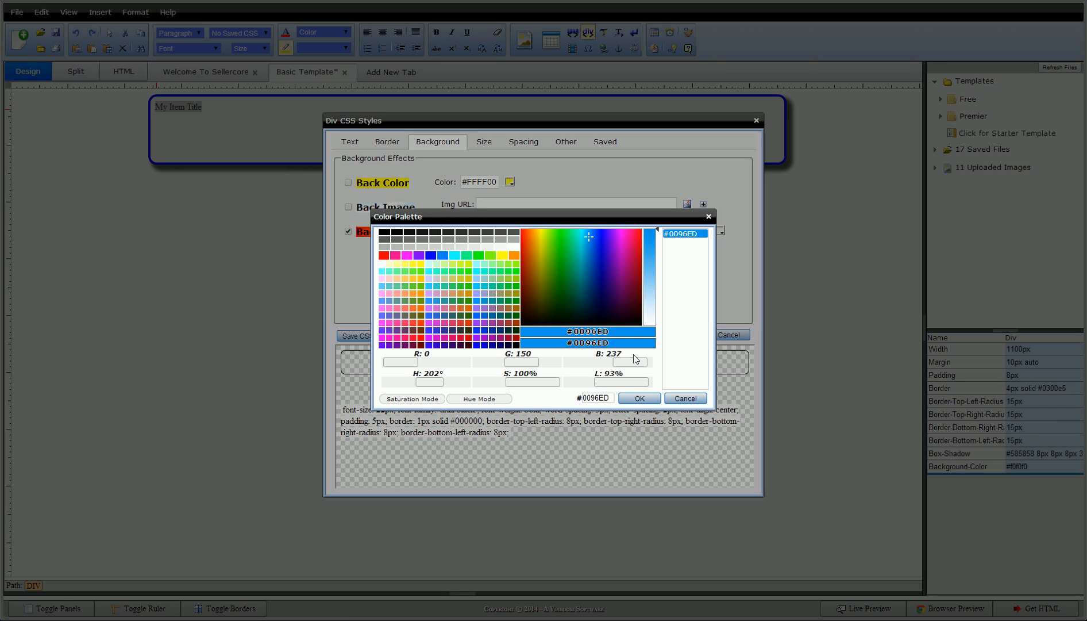
pyautogui.click(639, 399)
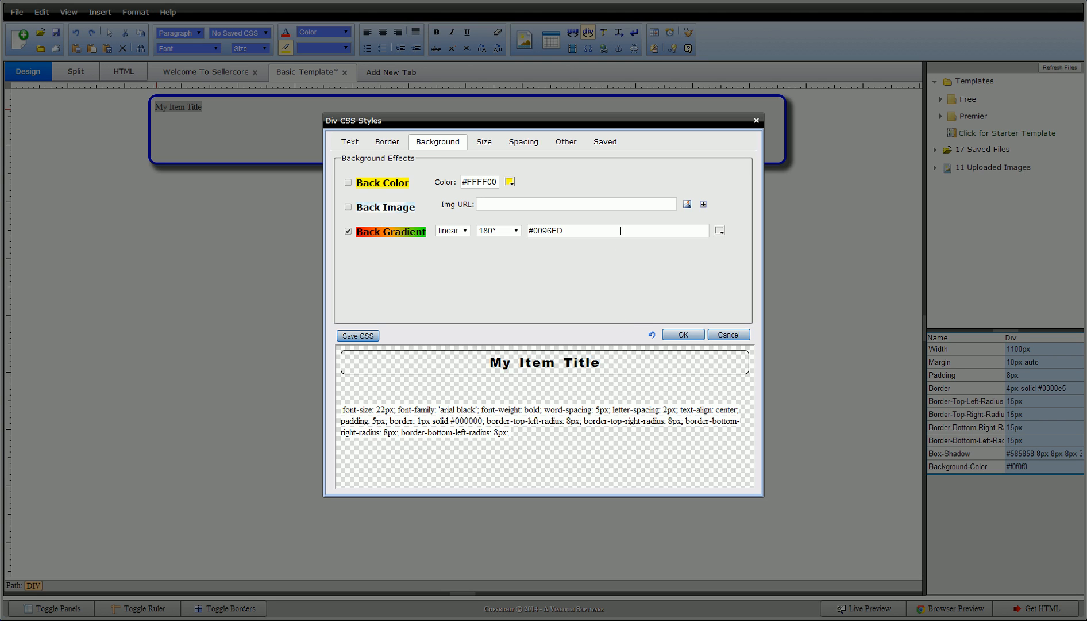
pyautogui.click(719, 233)
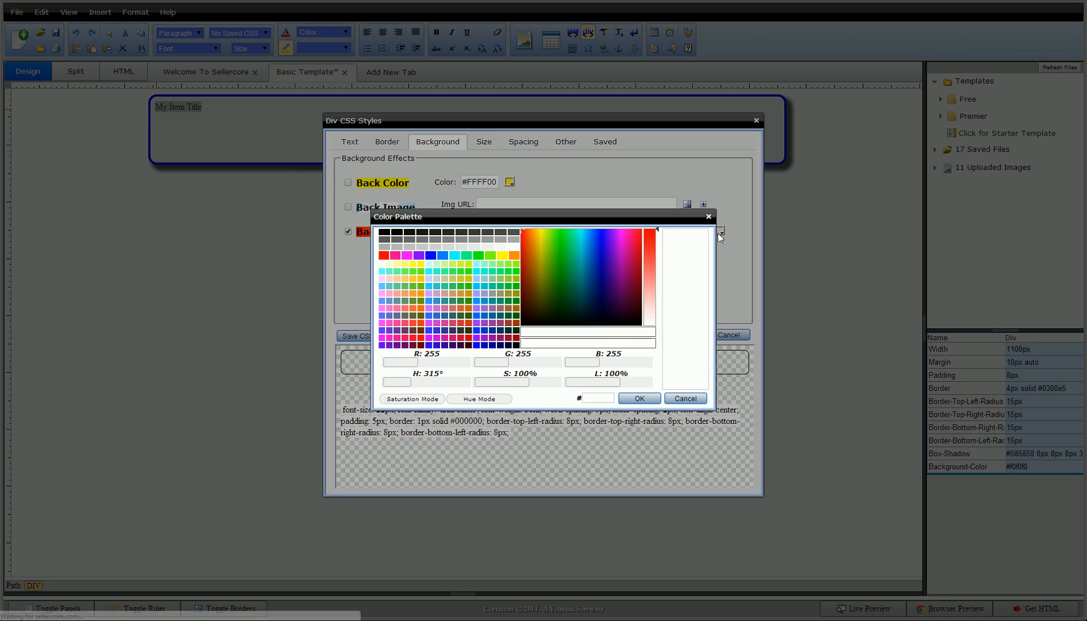
pyautogui.click(596, 241)
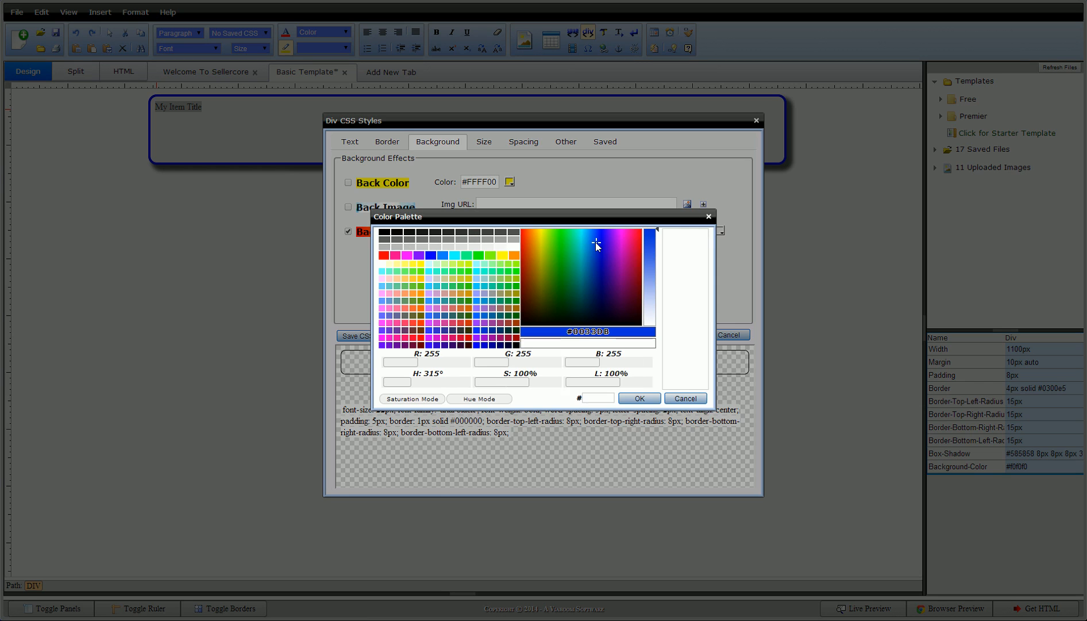
pyautogui.click(640, 399)
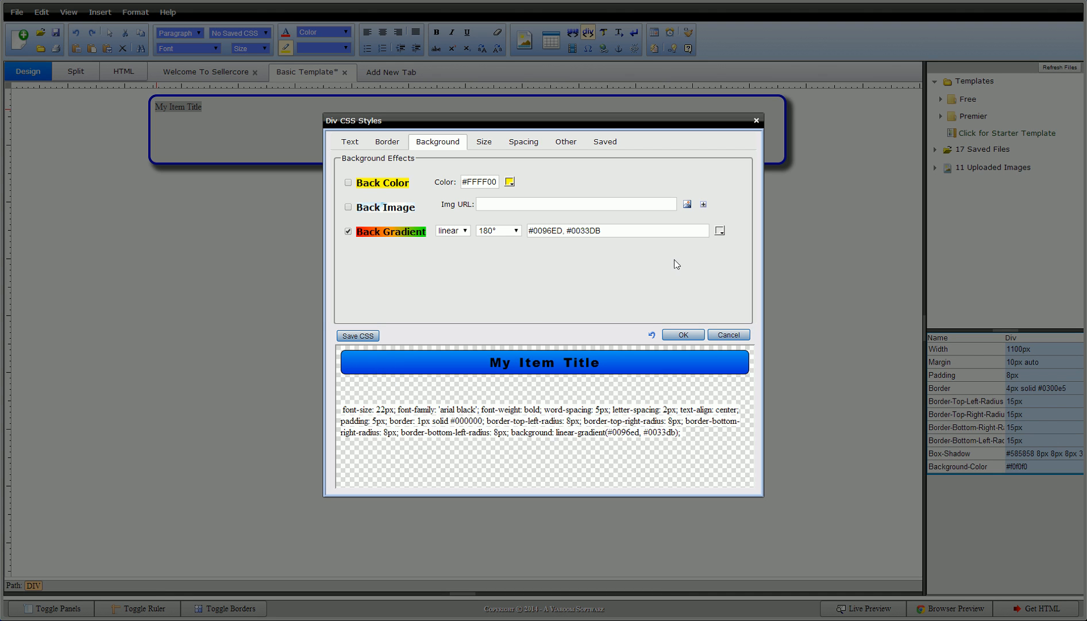
# - Add the dark blue #00158C as a third color of the gradient
pyautogui.click(721, 232)
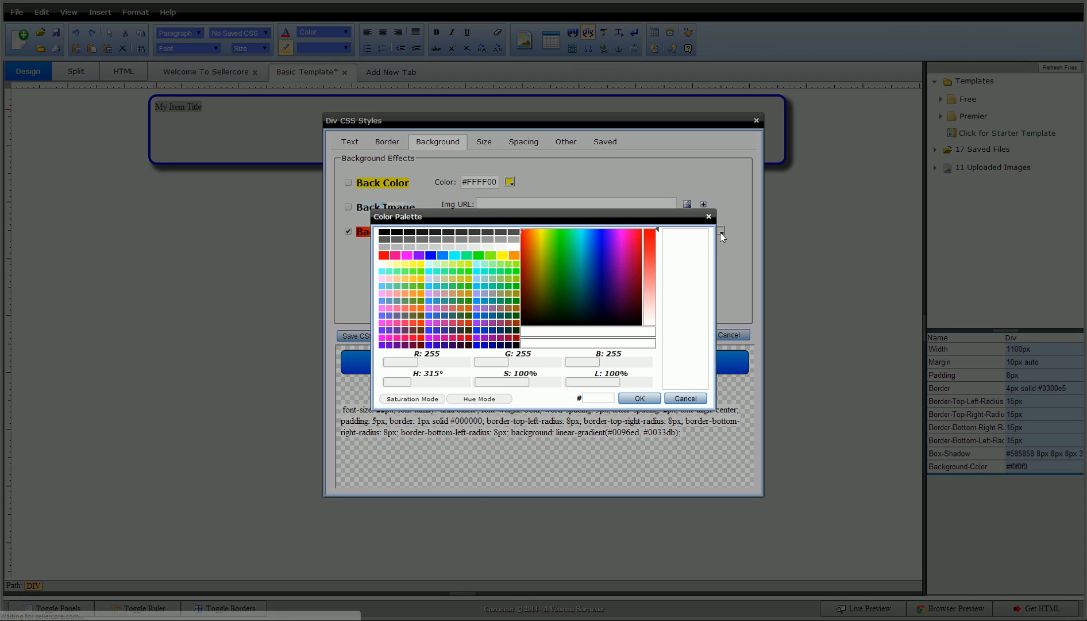
pyautogui.click(598, 273)
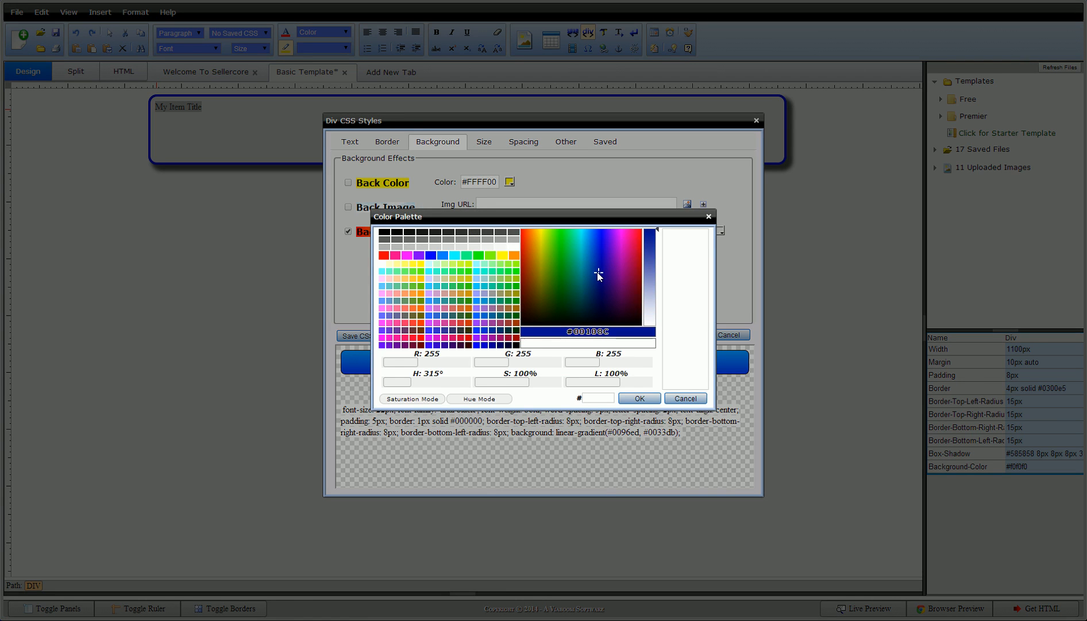
pyautogui.click(639, 399)
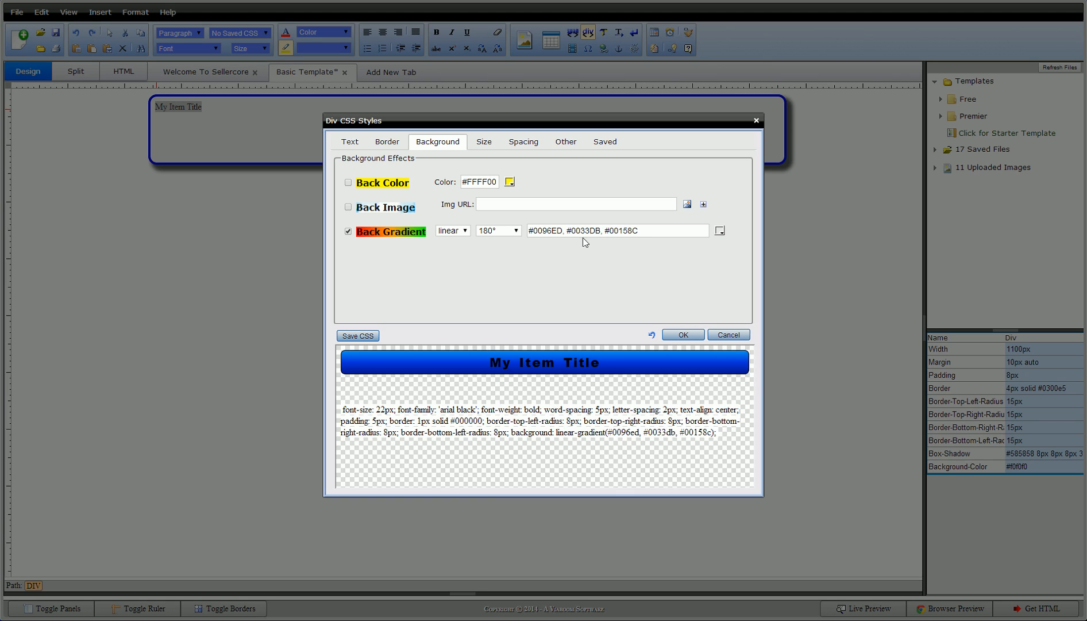
# - Try gradient angles of 0° and 45°, and set the angle back to 180°
pyautogui.click(488, 234)
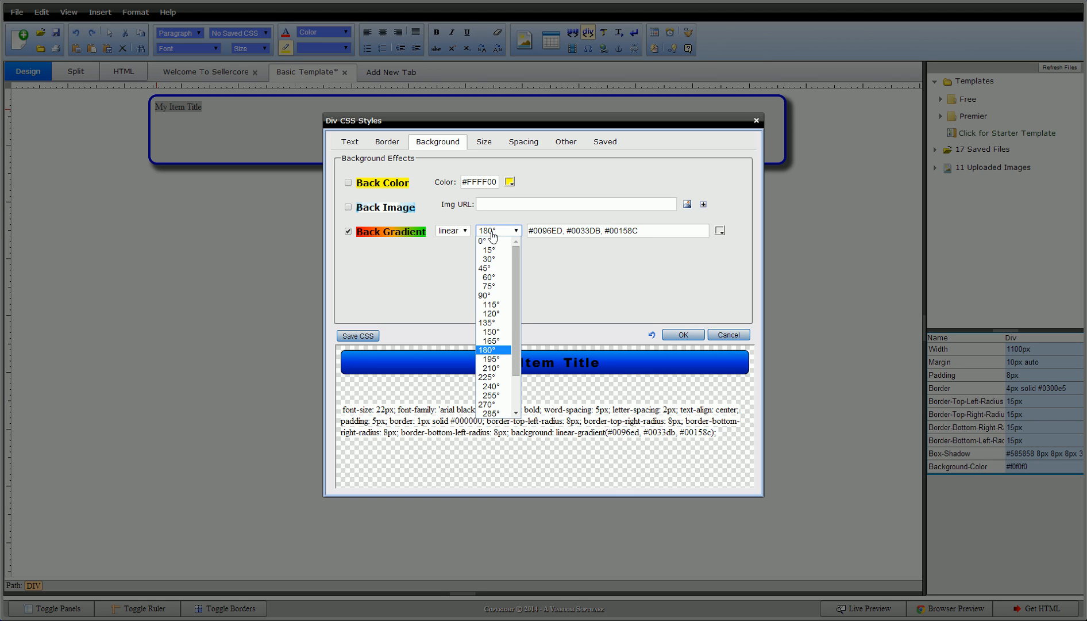
pyautogui.click(490, 246)
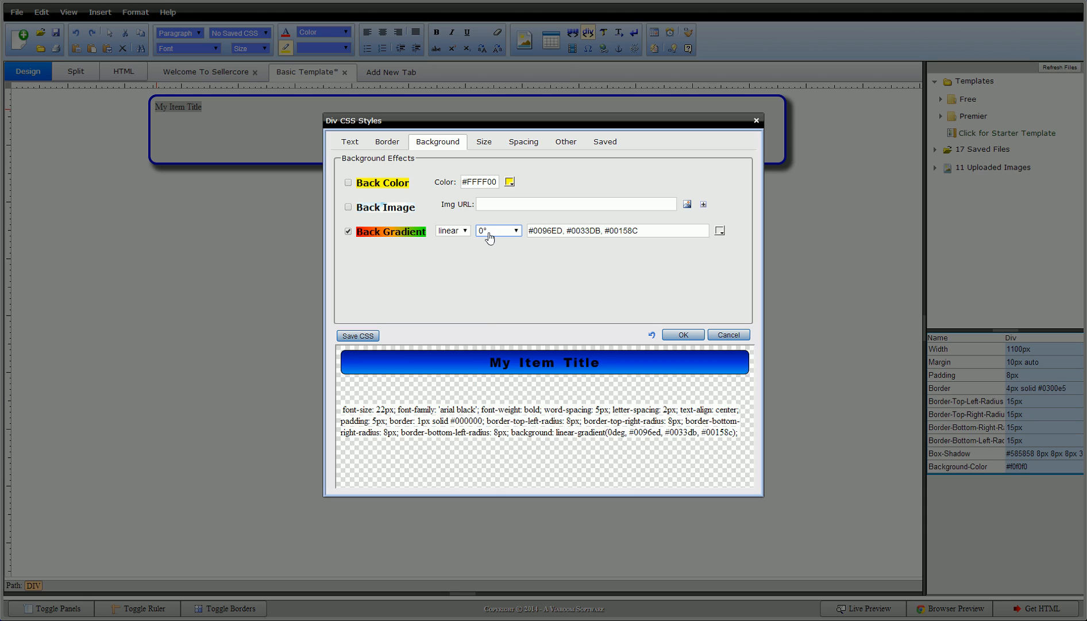
pyautogui.click(488, 232)
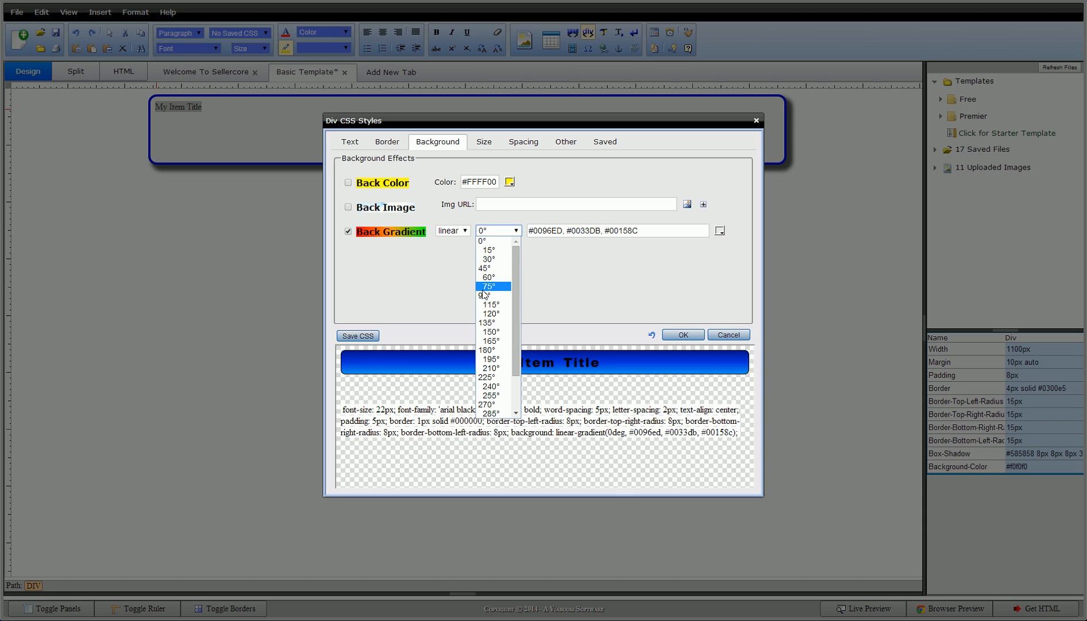
pyautogui.click(487, 268)
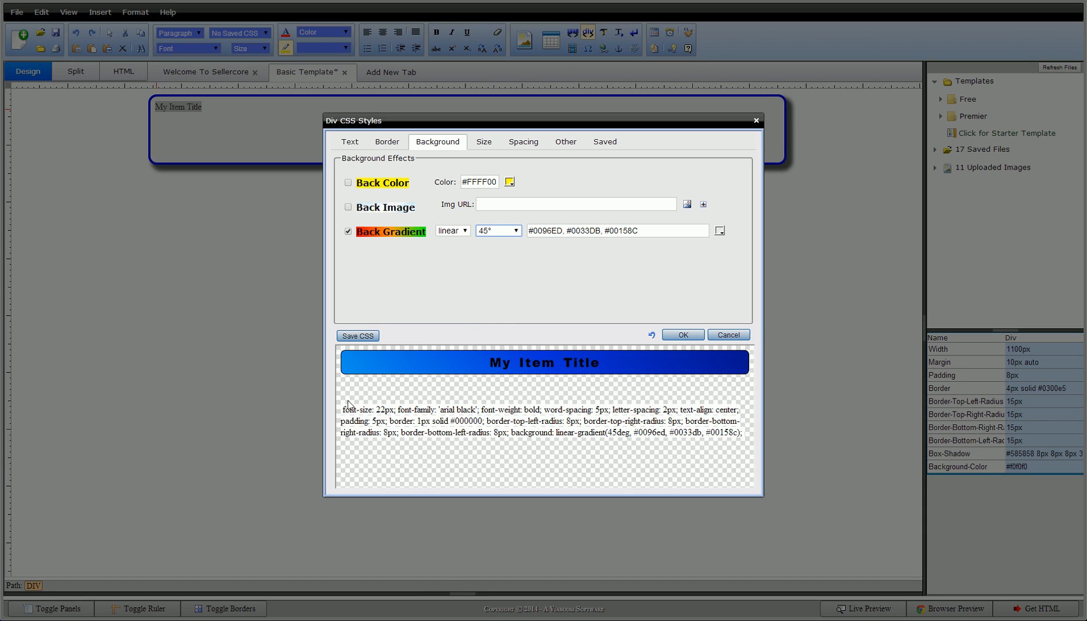
pyautogui.click(486, 232)
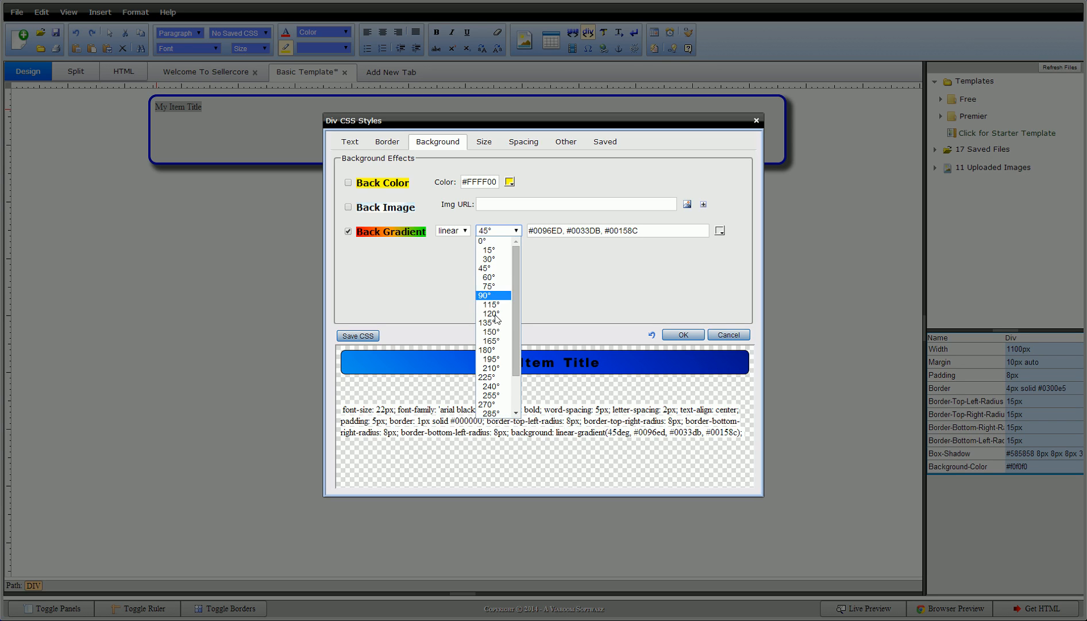
pyautogui.click(493, 351)
# - Remove the third color, #00158C, from the gradient
pyautogui.moveTo(600, 230); pyautogui.dragTo(672, 234)
pyautogui.press('Delete')
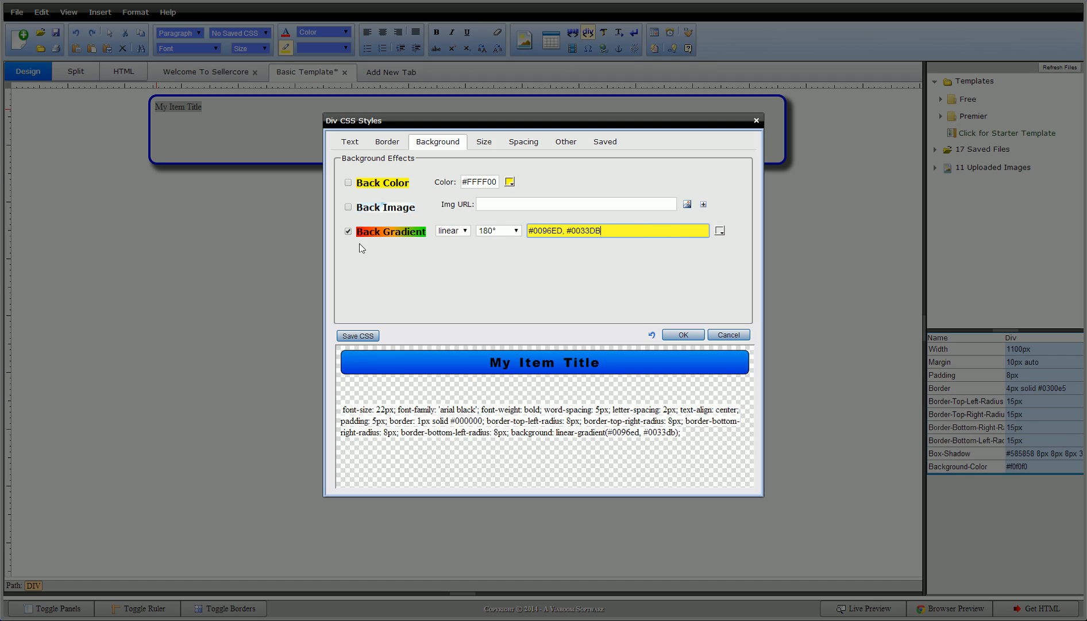
# - Set the title's font color to white, #FFFFFF
pyautogui.click(351, 143)
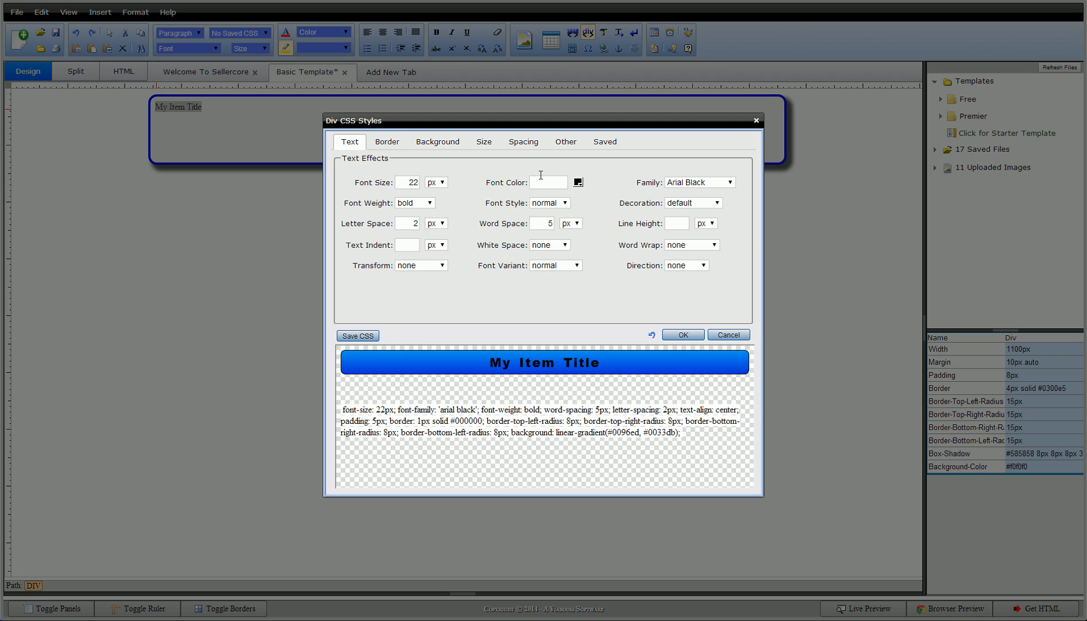
pyautogui.click(579, 183)
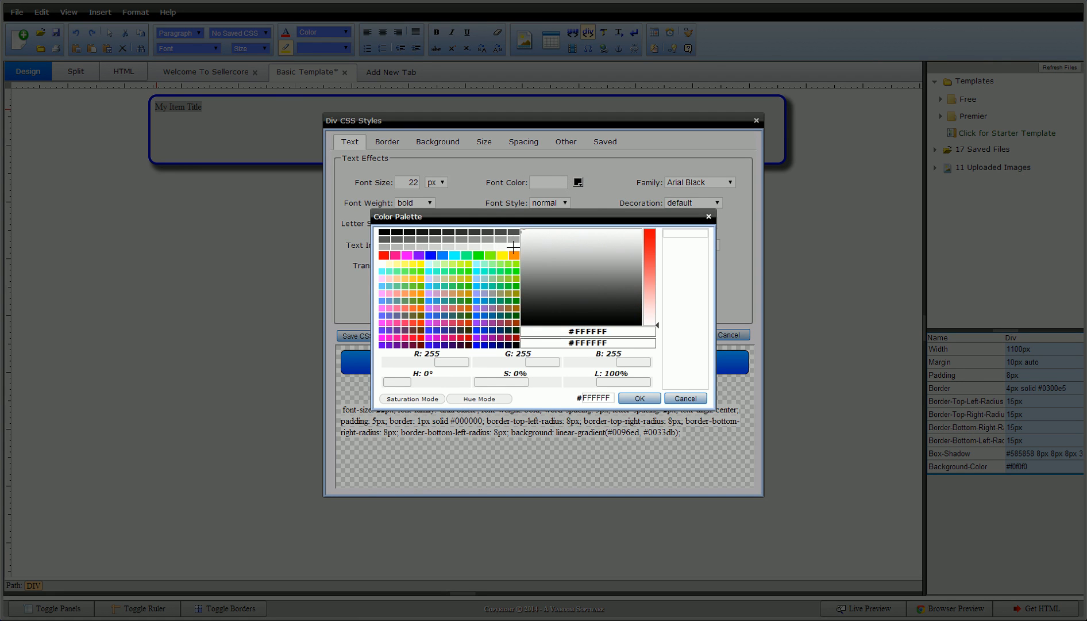
pyautogui.click(637, 399)
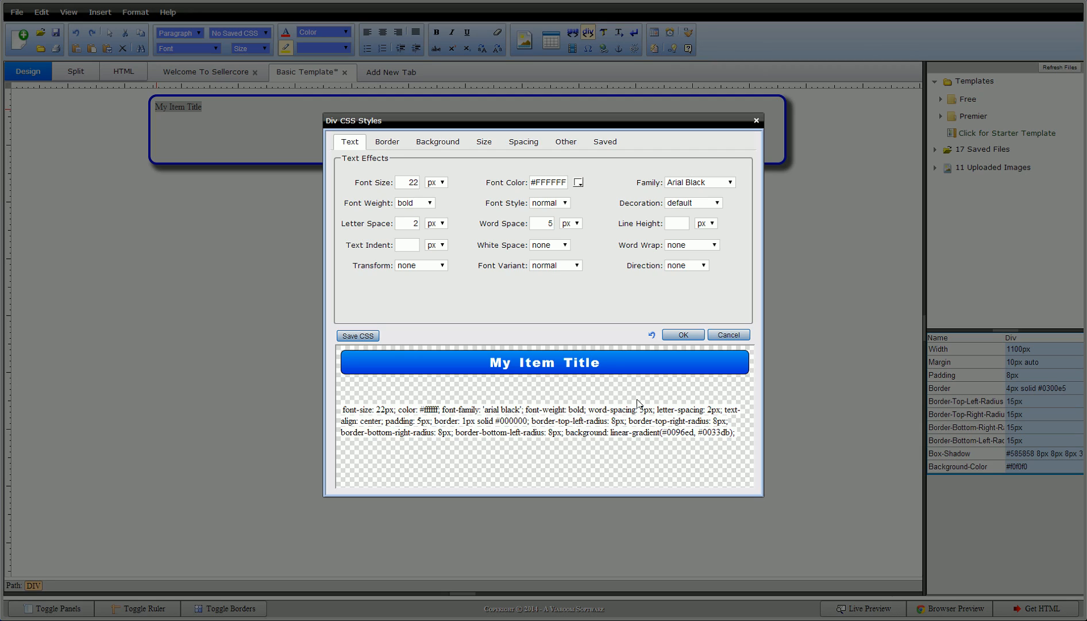
# - Enable a text shadow on the title with L/R, U/D and blur all set to 1
pyautogui.click(567, 142)
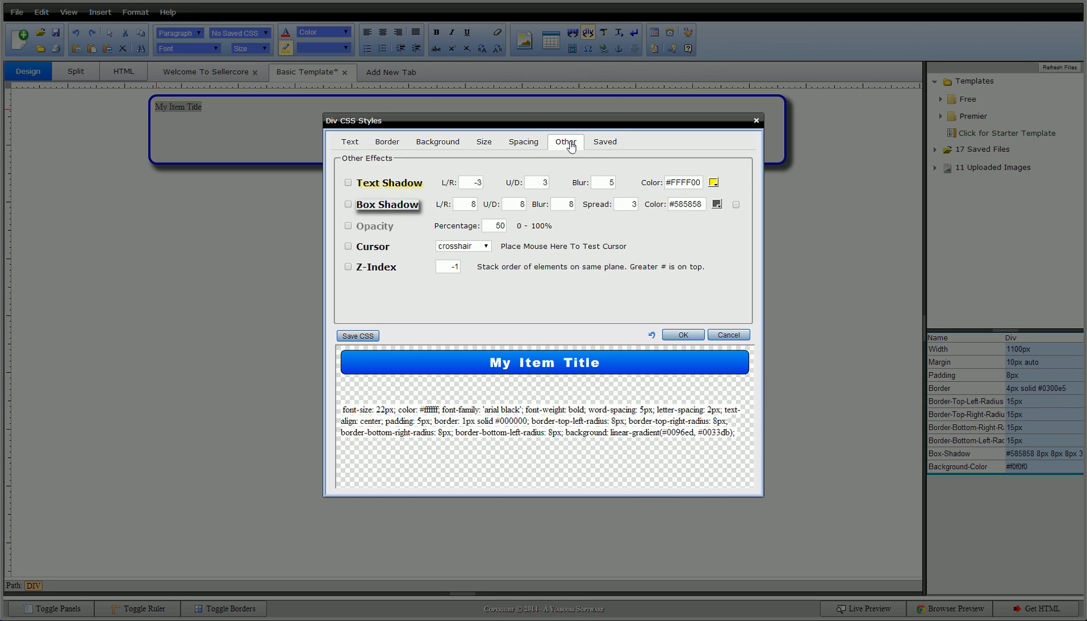
pyautogui.click(379, 188)
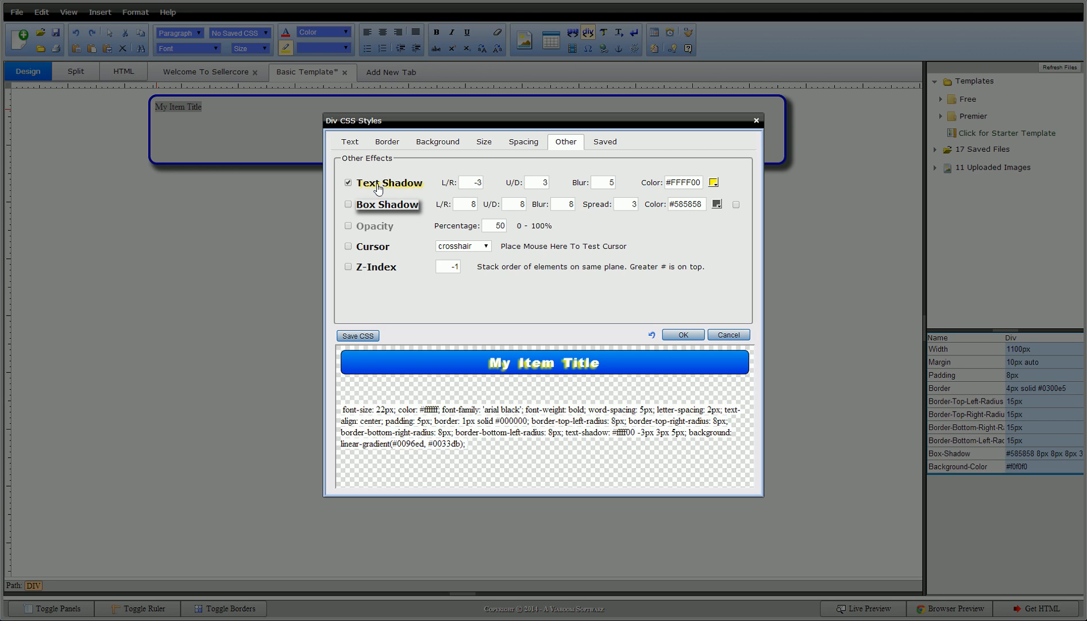
pyautogui.click(474, 182)
pyautogui.write('1')
pyautogui.click(541, 182)
pyautogui.write('1')
pyautogui.click(613, 183)
pyautogui.press('Delete')
pyautogui.write('1')
# - Set the text shadow's color to black, #000000
pyautogui.click(713, 183)
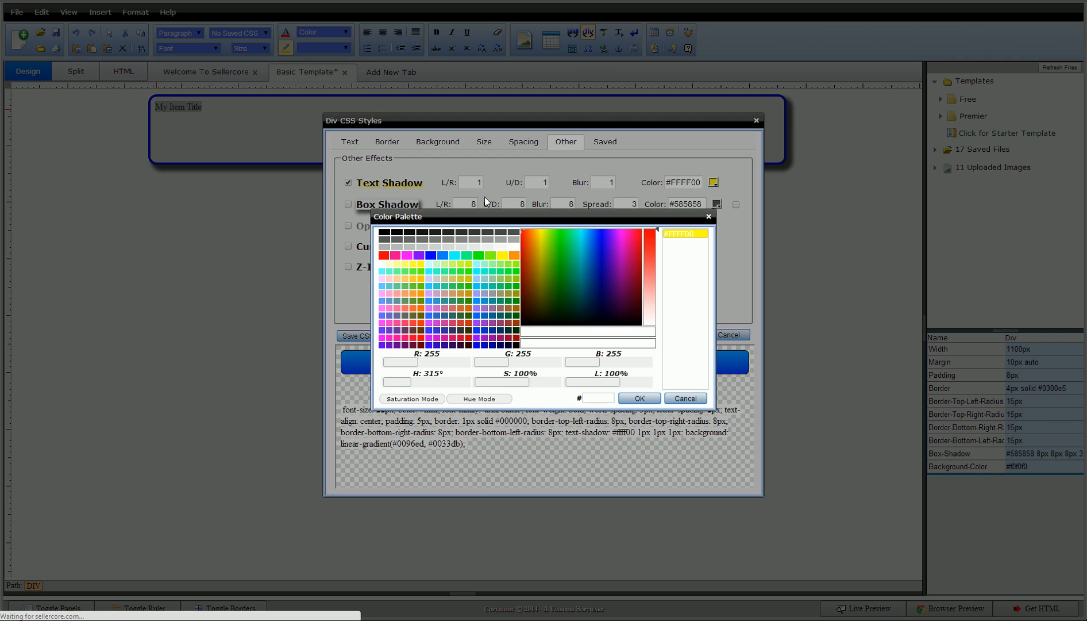
pyautogui.click(384, 232)
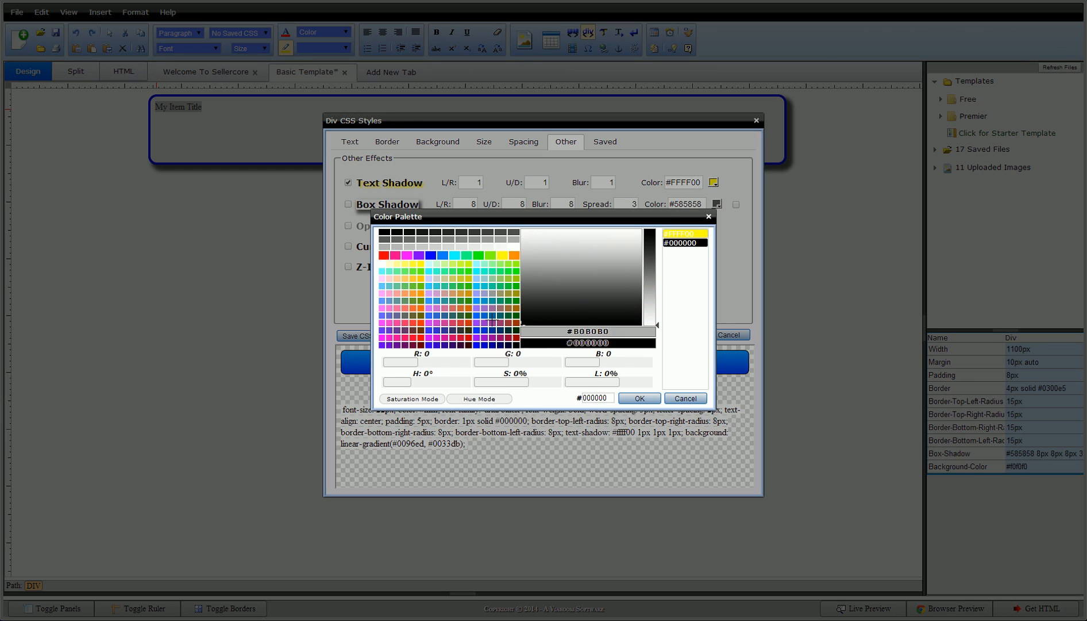
pyautogui.click(639, 399)
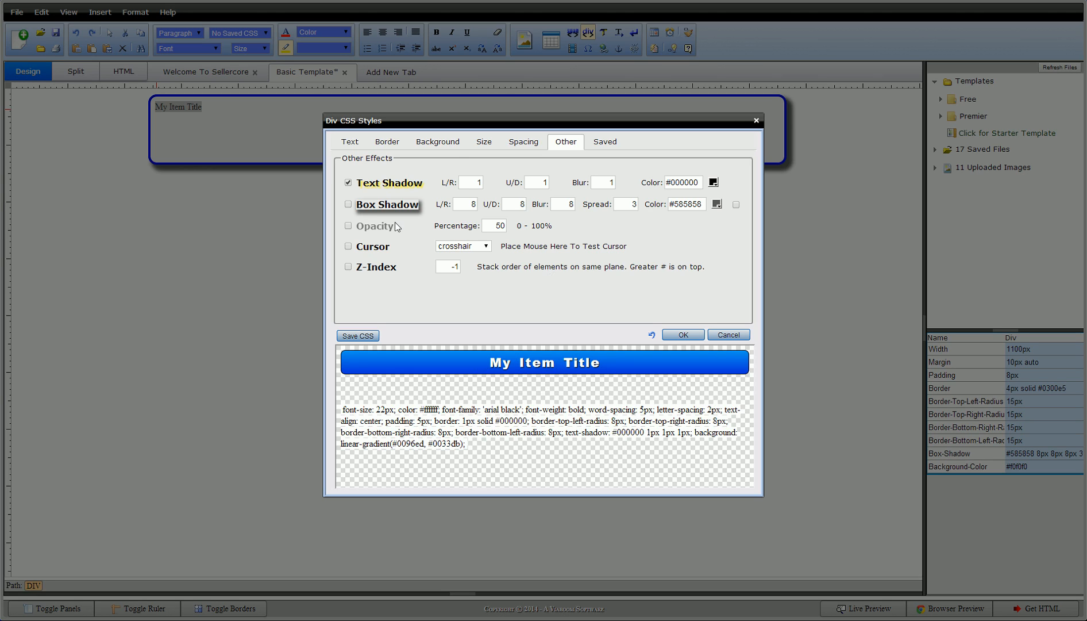
# - Add a box shadow with L/R 2, U/D 2, blur 2 and spread 1, and apply the styles to the title div
pyautogui.click(383, 206)
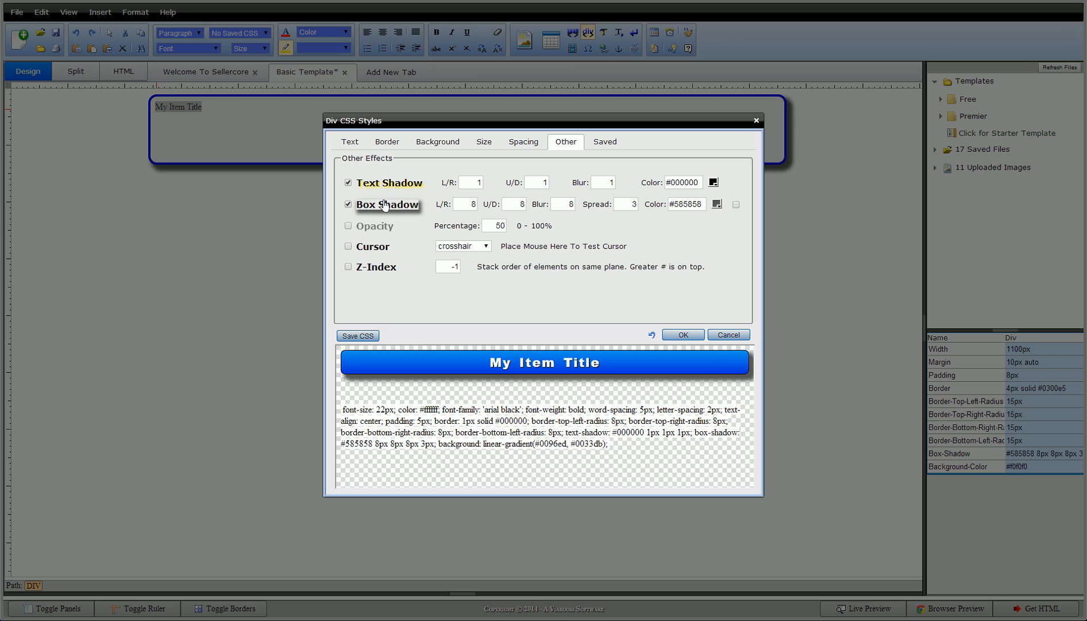
pyautogui.press('Tab')
pyautogui.write('2')
pyautogui.press('Tab')
pyautogui.write('2')
pyautogui.press('Tab')
pyautogui.write('2')
pyautogui.press('Tab')
pyautogui.write('1')
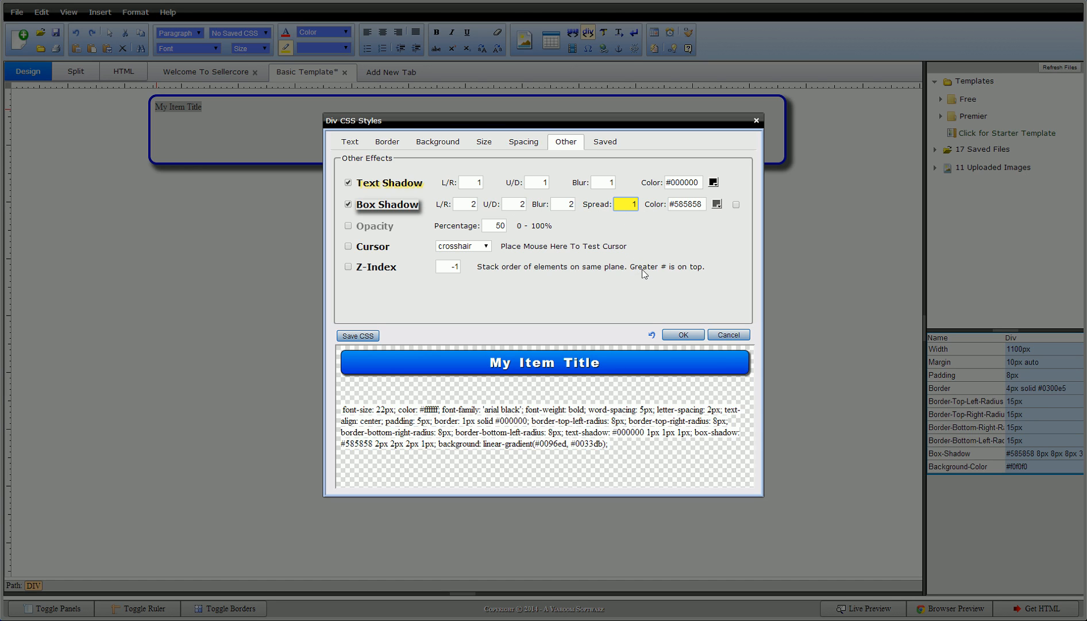
pyautogui.click(683, 338)
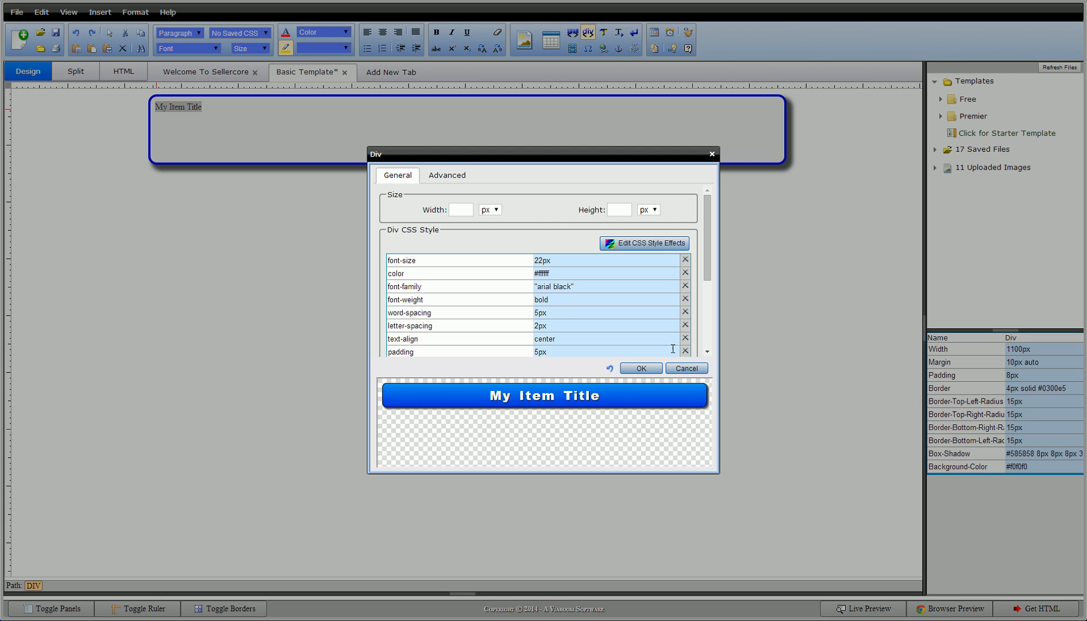
pyautogui.click(641, 369)
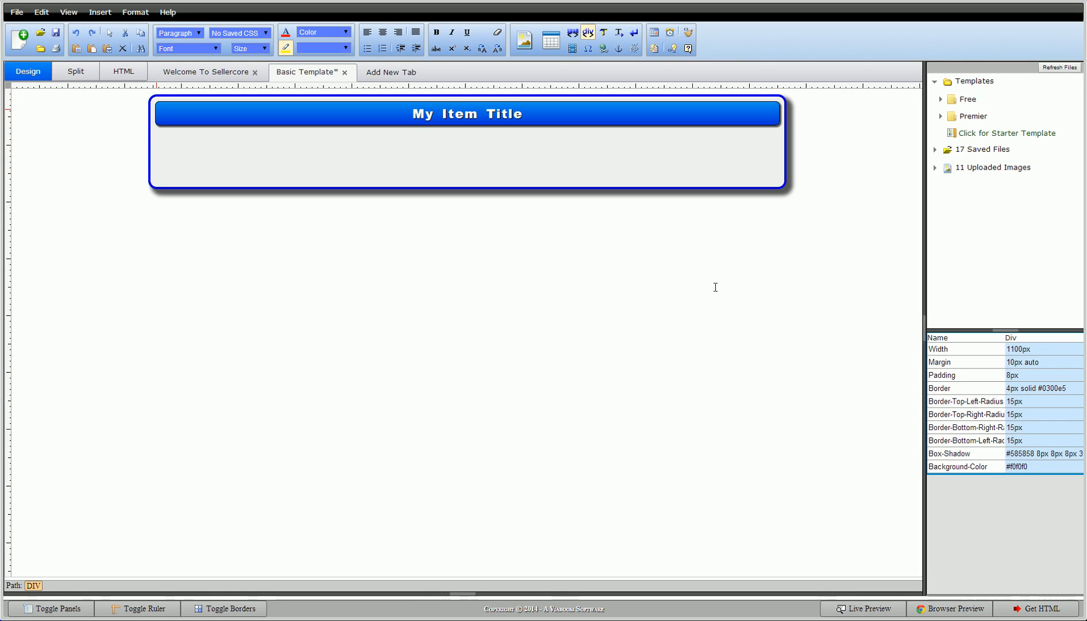
# - Open the CSS styles of the item title div and set its width to 80%
pyautogui.rightClick(563, 110)
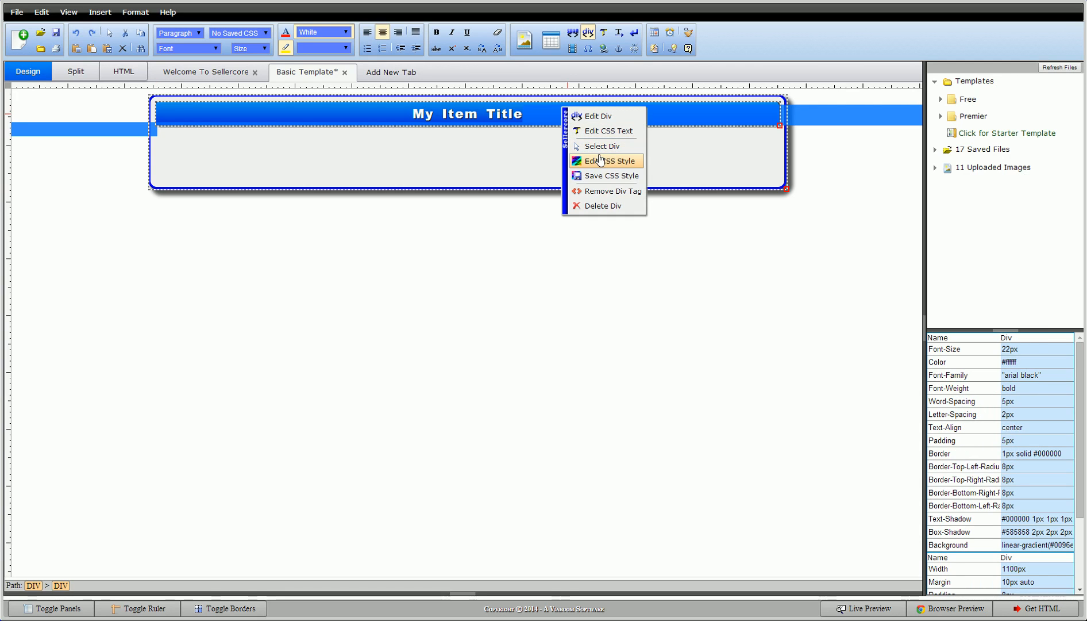
pyautogui.click(601, 160)
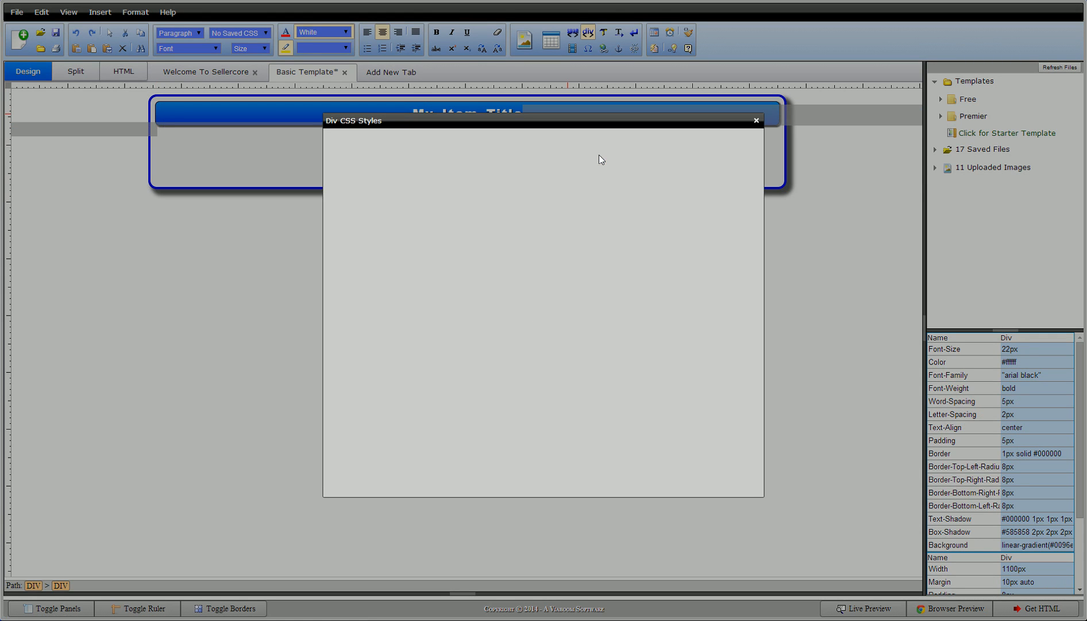
pyautogui.click(483, 144)
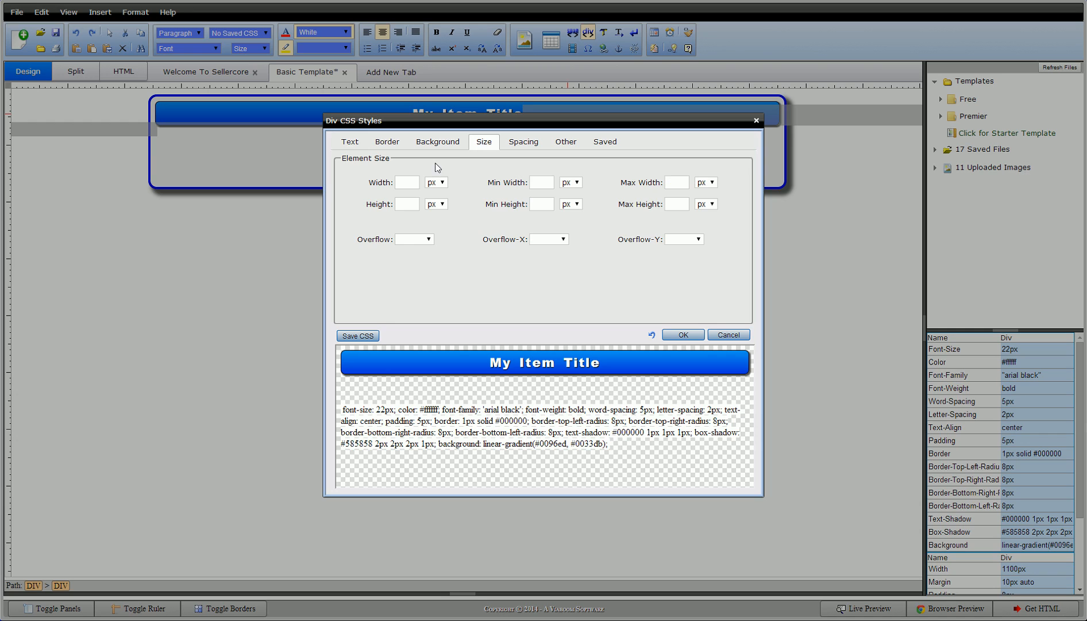
pyautogui.click(409, 182)
pyautogui.write('80')
pyautogui.click(438, 182)
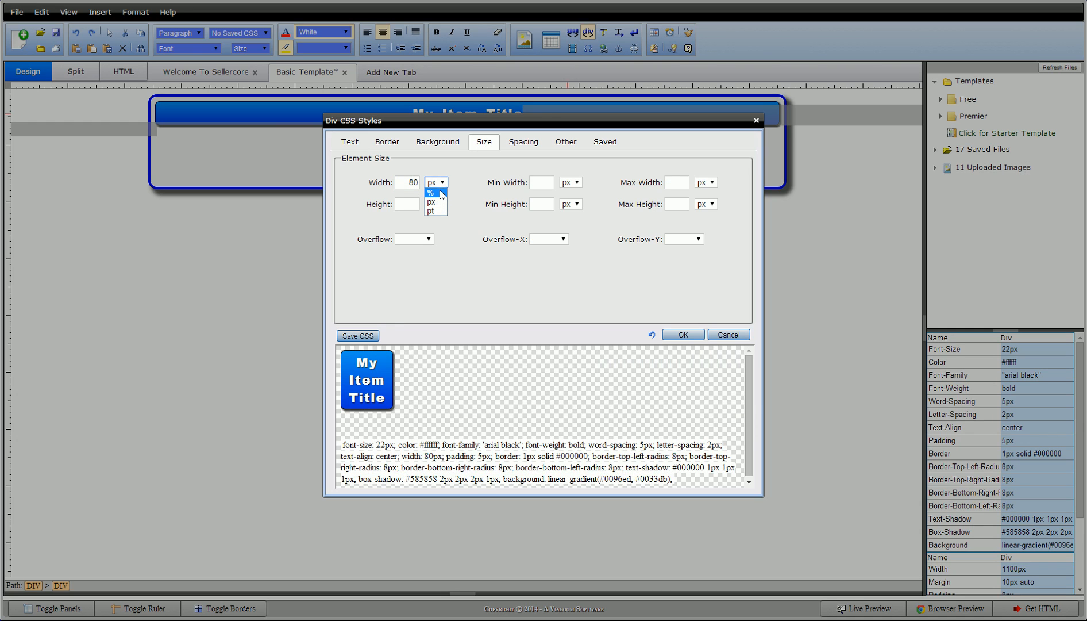
pyautogui.click(442, 194)
# - Enable auto centering for the title div and apply the CSS styles
pyautogui.click(524, 142)
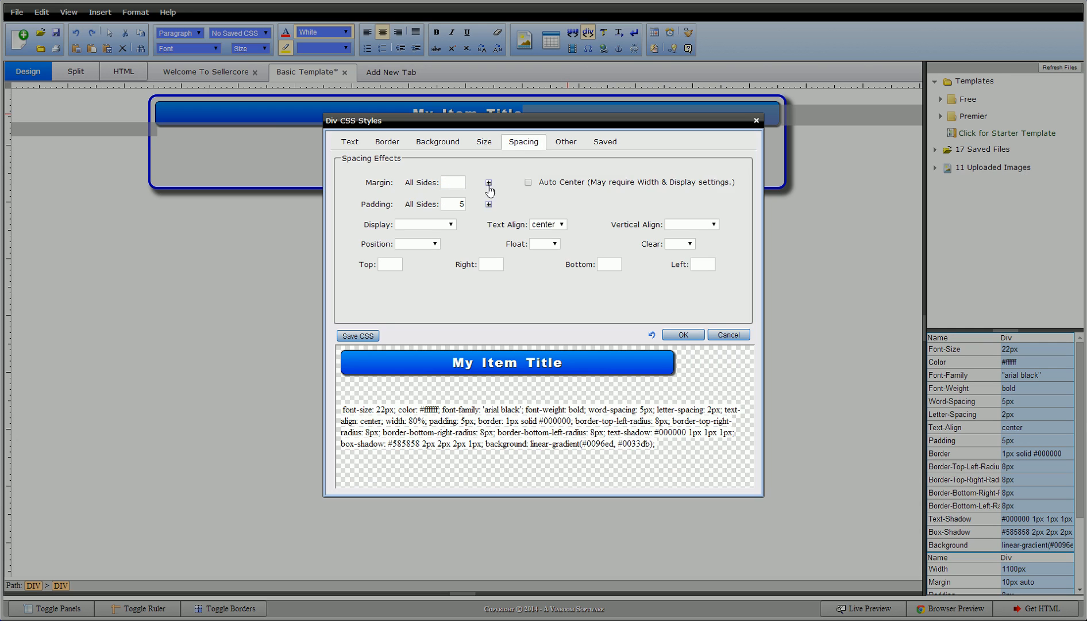
pyautogui.click(529, 184)
pyautogui.click(682, 335)
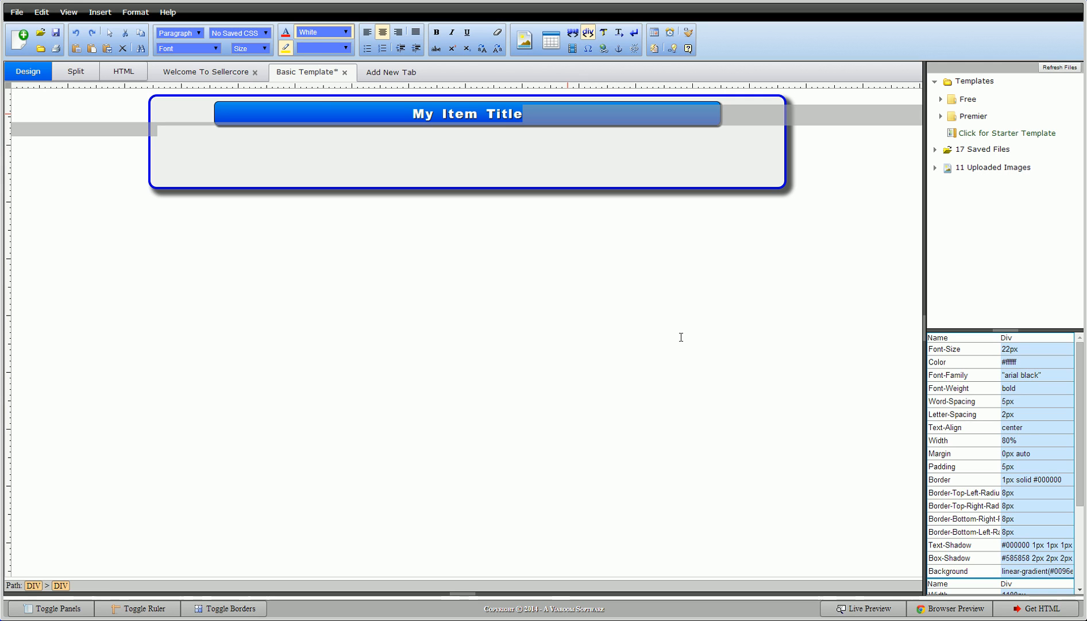
pyautogui.click(680, 334)
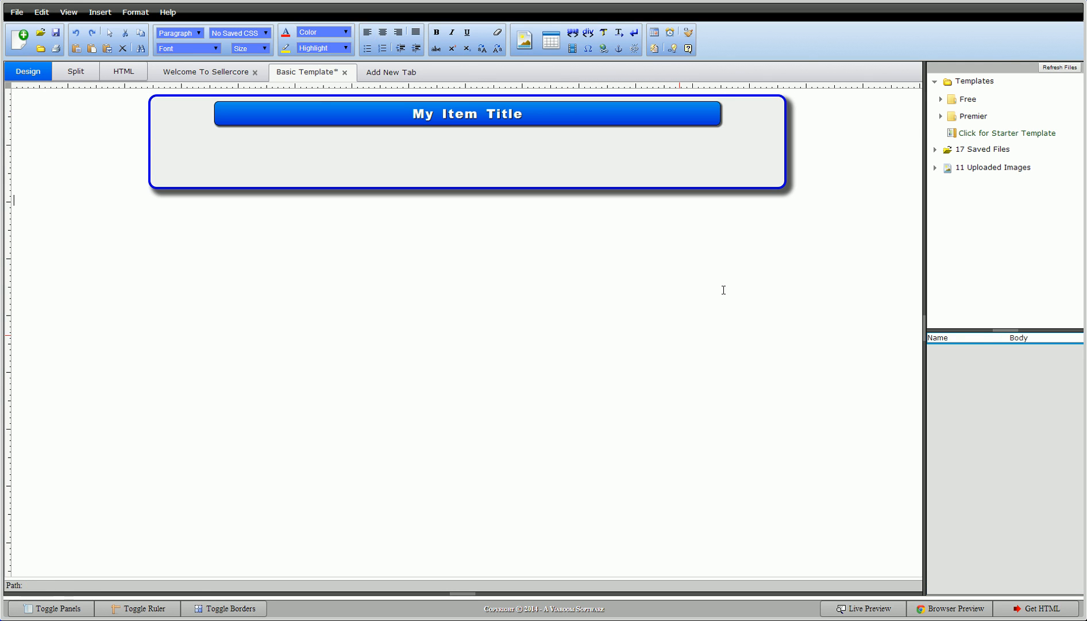
# - Preview the template in the browser, close the preview, and switch to the Welcome To Sellercore document
pyautogui.click(946, 610)
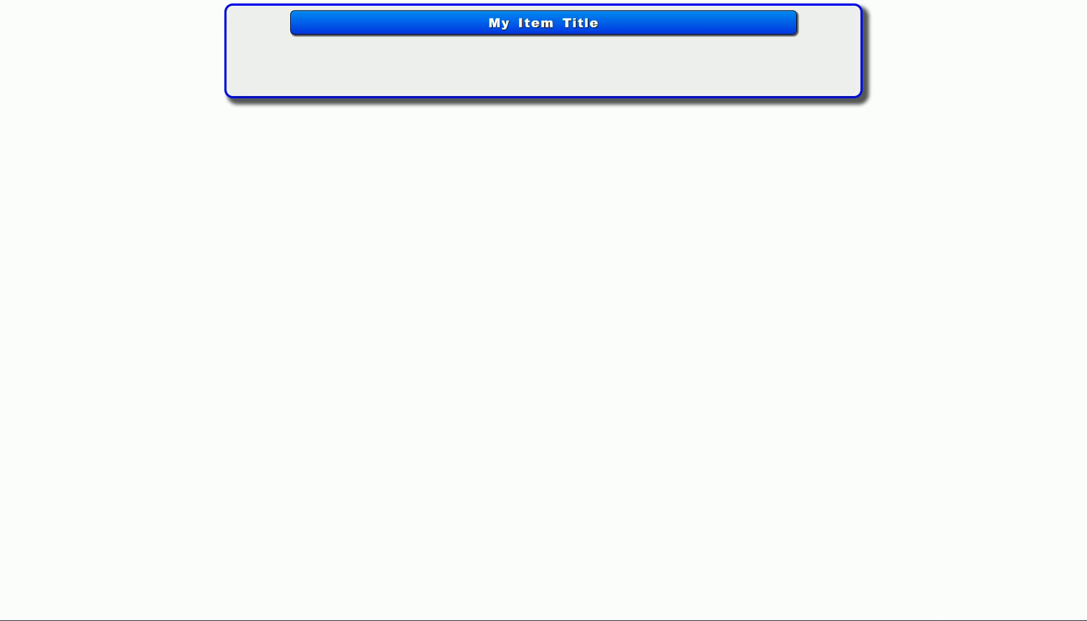
pyautogui.hotkey('ctrl', 'w')
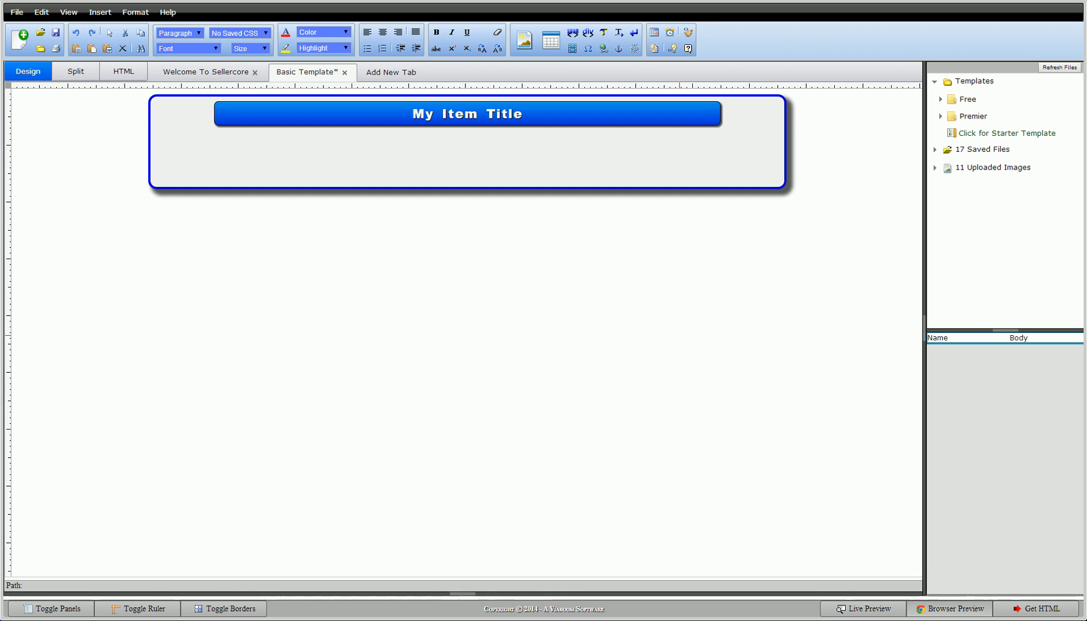
pyautogui.click(198, 74)
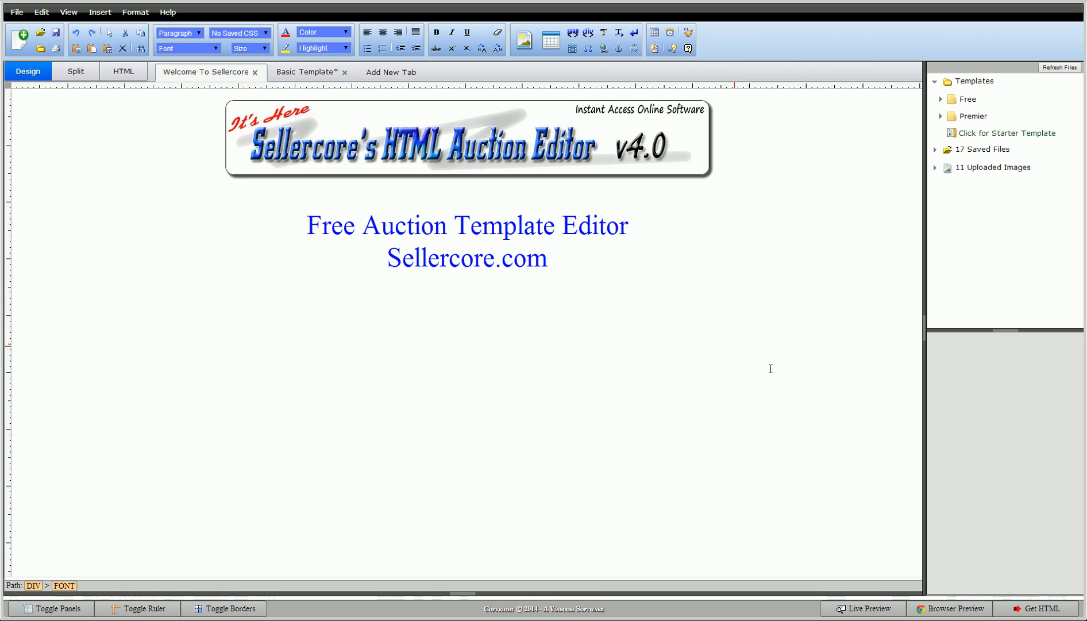